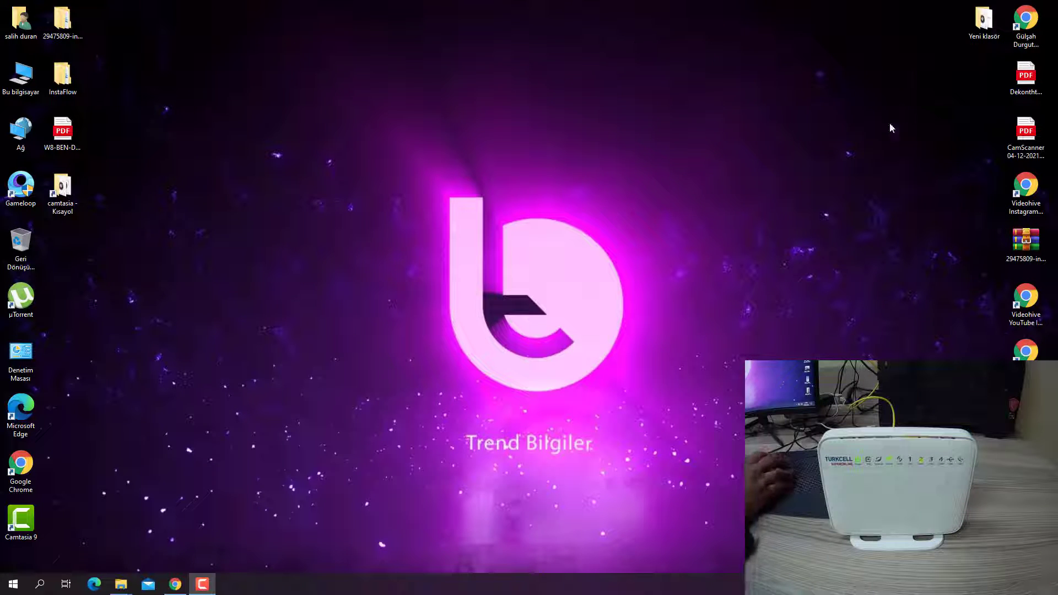
Restart Chrome and load the router page at 192.168.2.1.
left_click(175, 584)
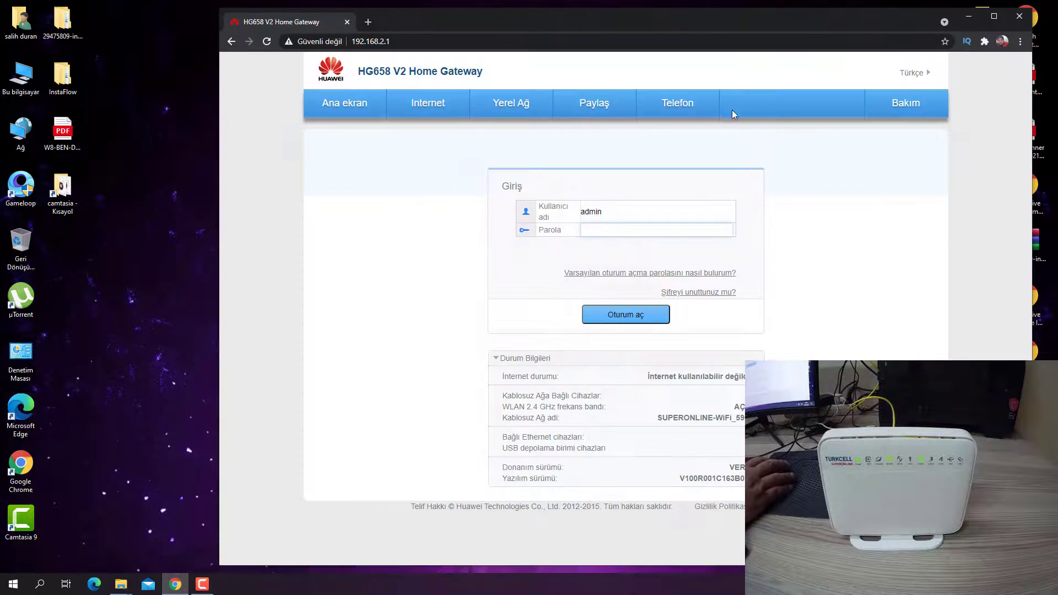
key("ctrl+l")
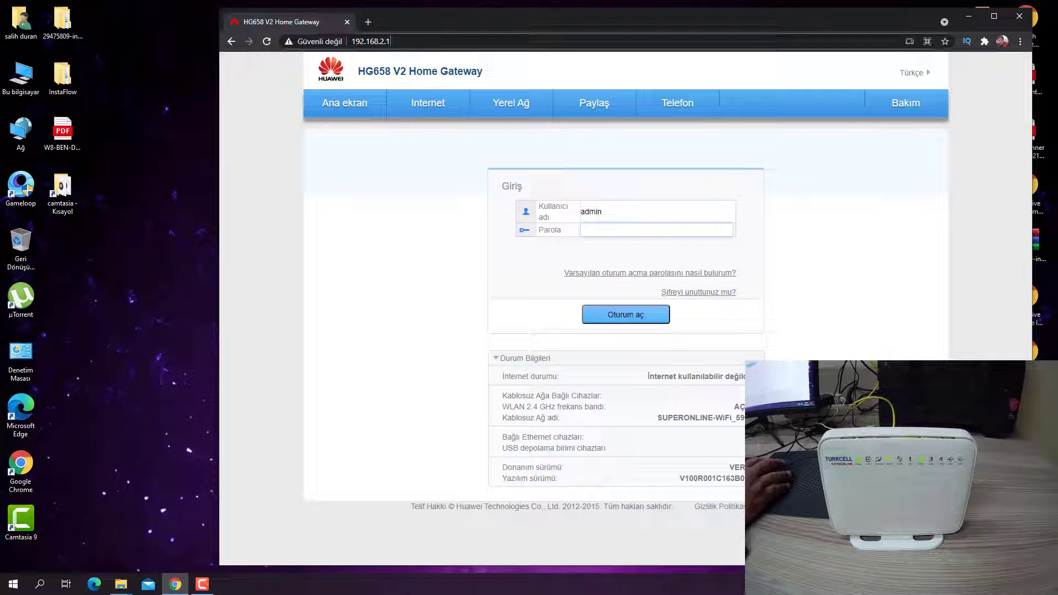
left_click(1030, 21)
double_click(21, 465)
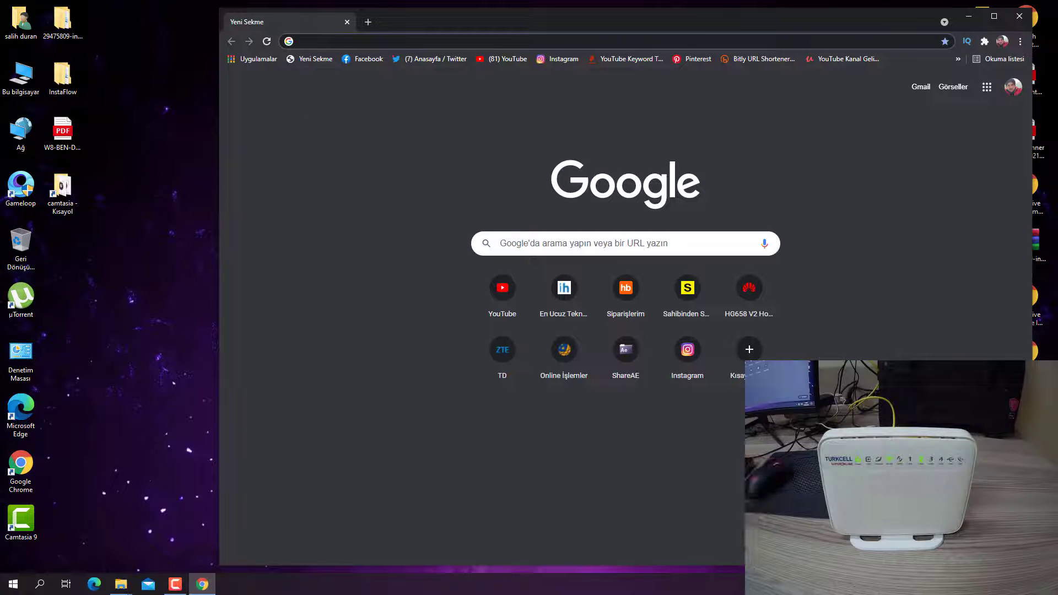
type("192.168.1.1")
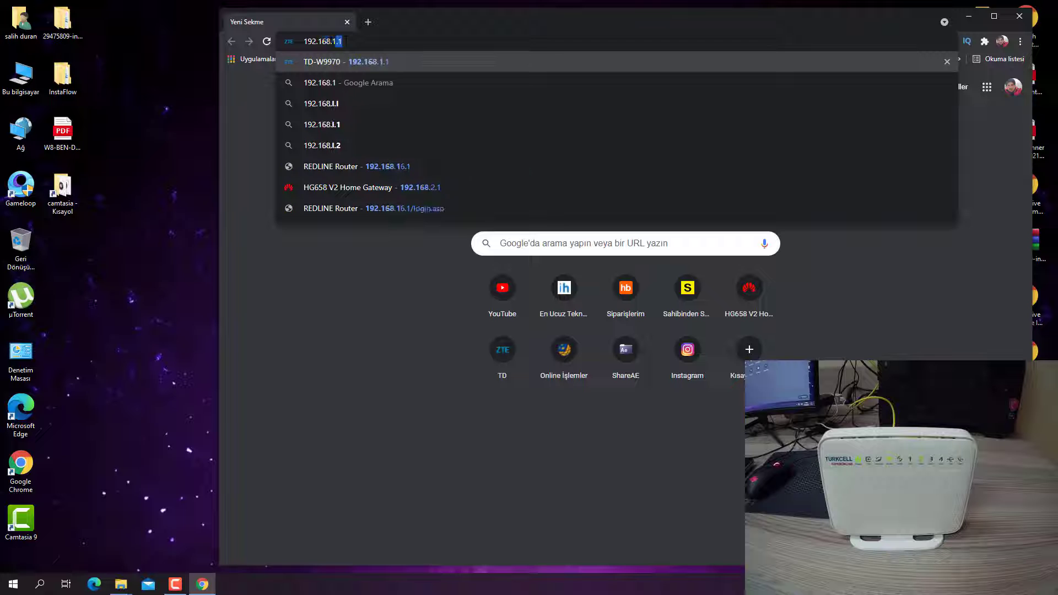
key("BackSpace")
key("BackSpace")
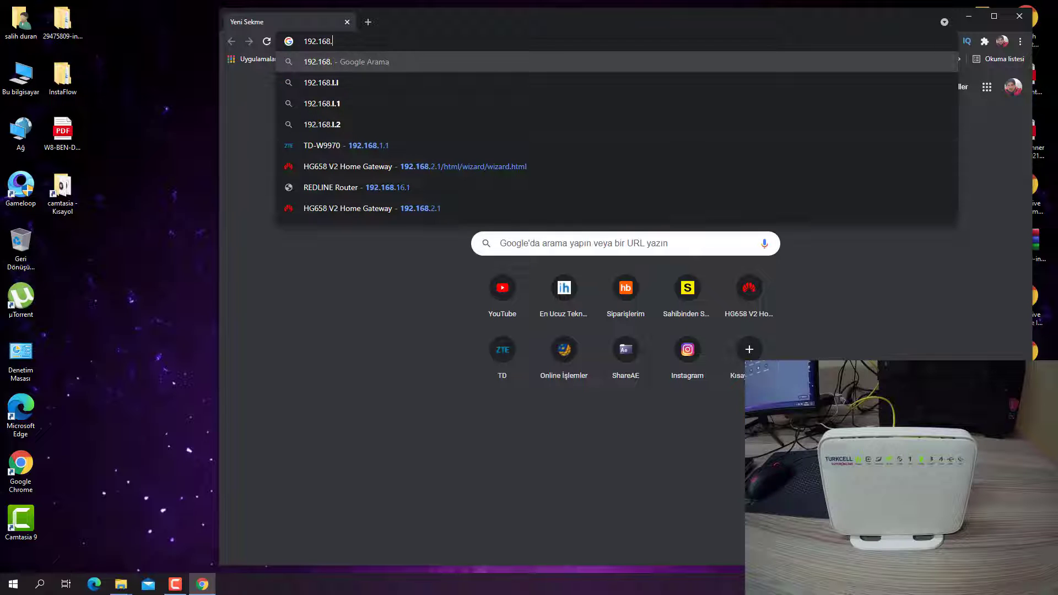
type("2.1")
key("Return")
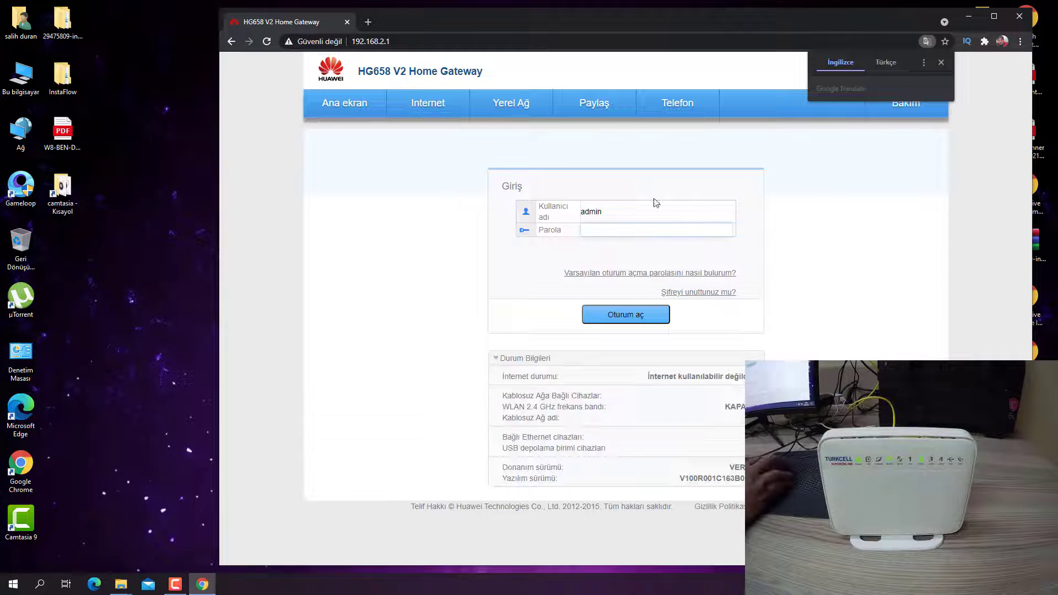
Enter the admin password and log in to the router.
left_click(618, 227)
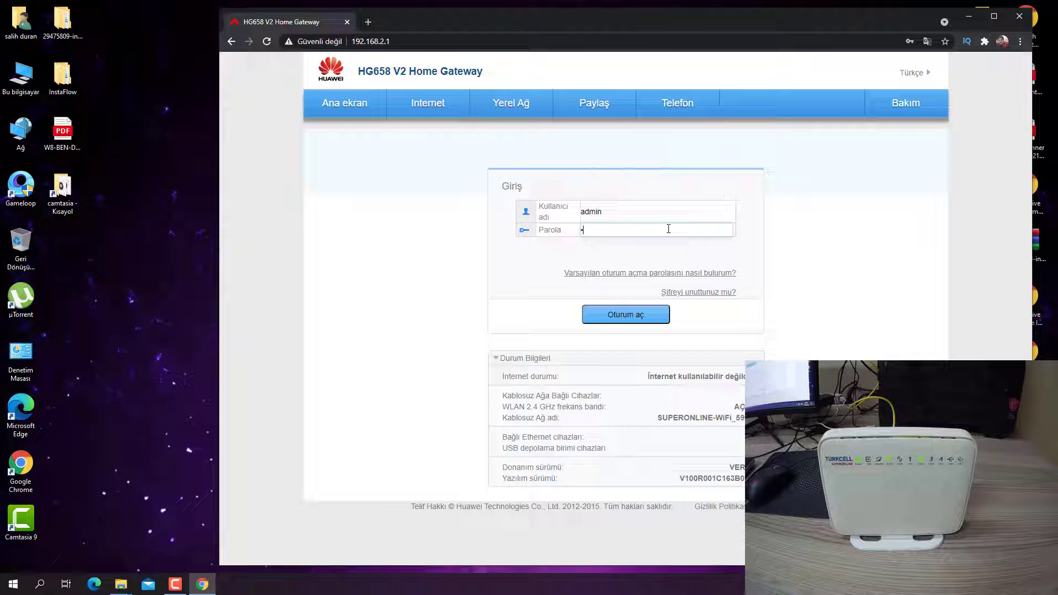
key("Return")
Dismiss the default-password warning, point out the device and software version info, then go to Bakım.
left_click(680, 237)
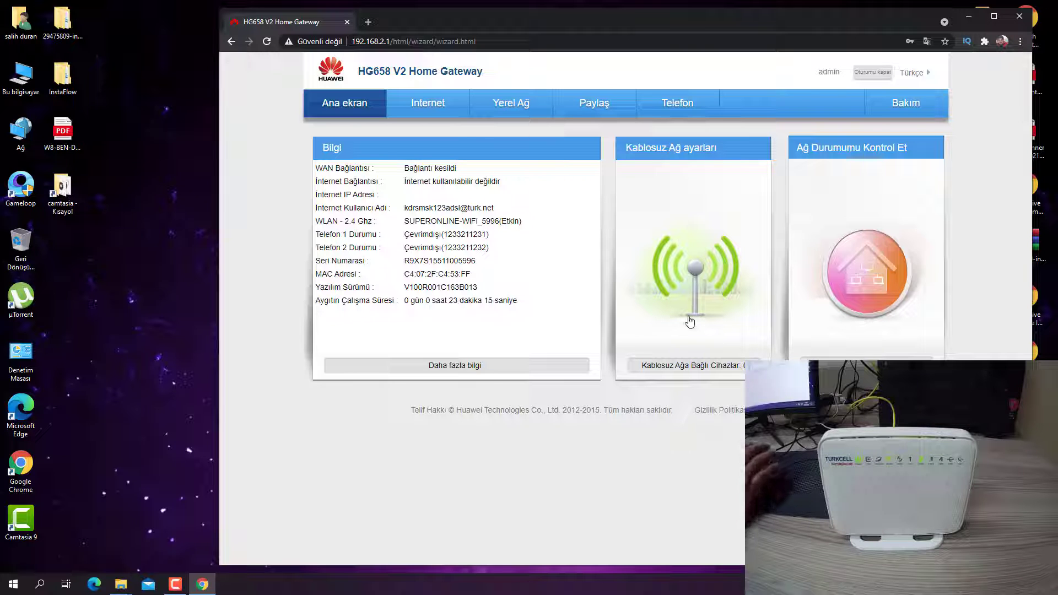
left_click_drag(473, 325, 437, 261)
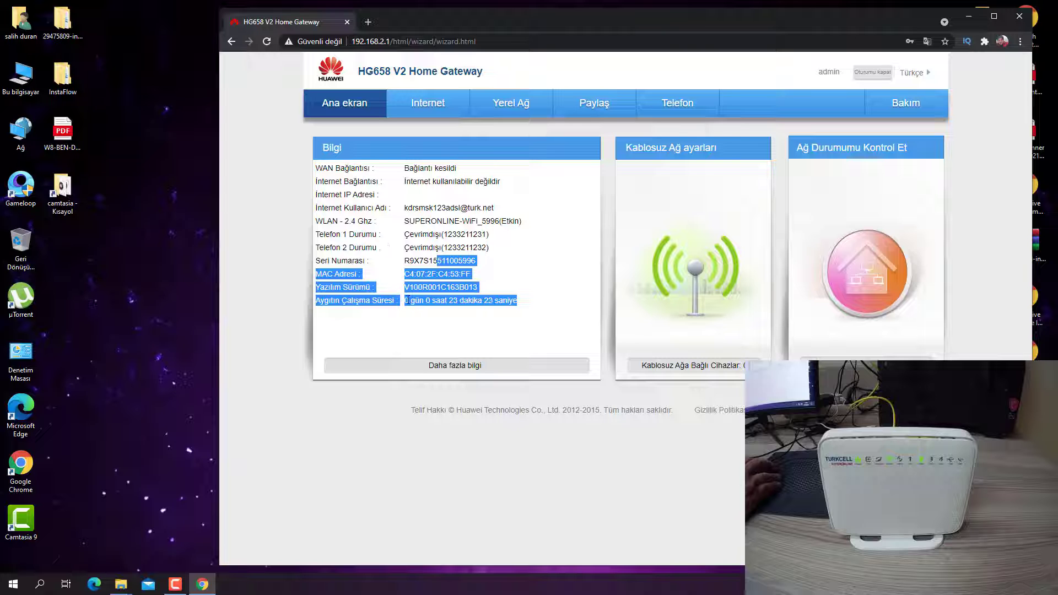
left_click(368, 286)
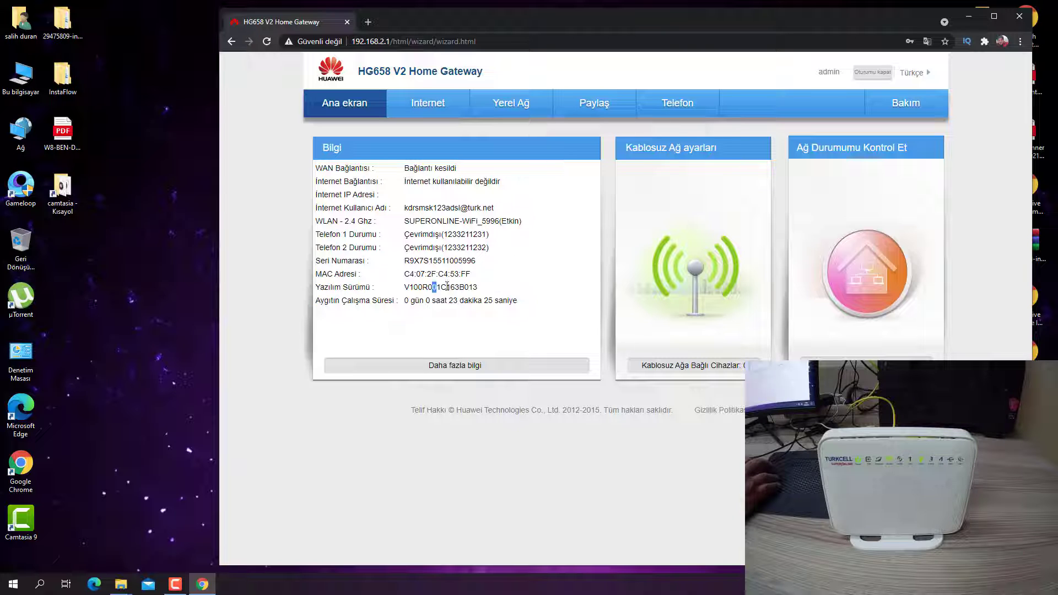
left_click_drag(447, 286, 401, 290)
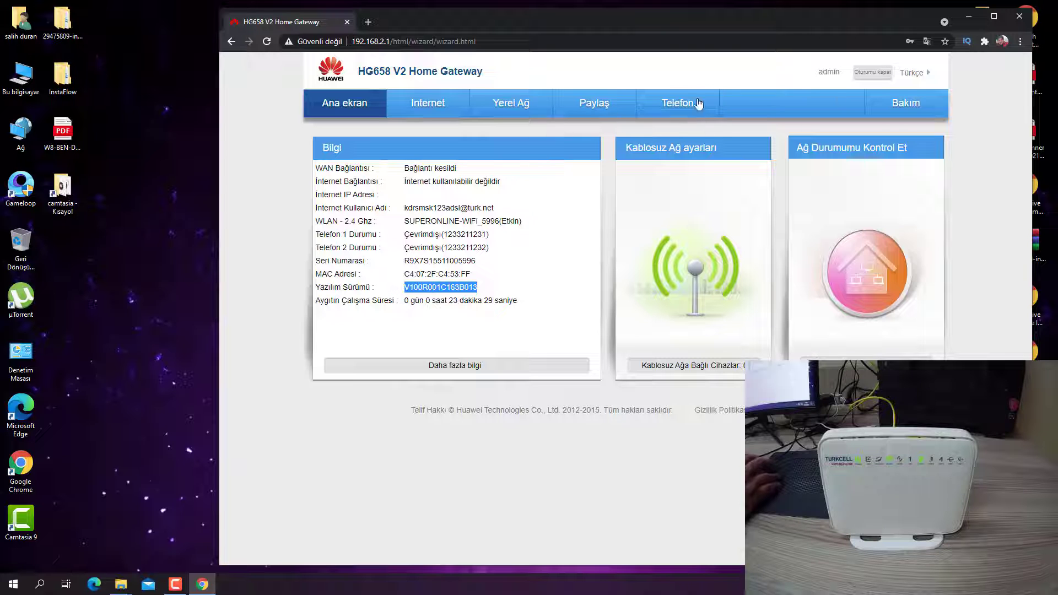
left_click(907, 108)
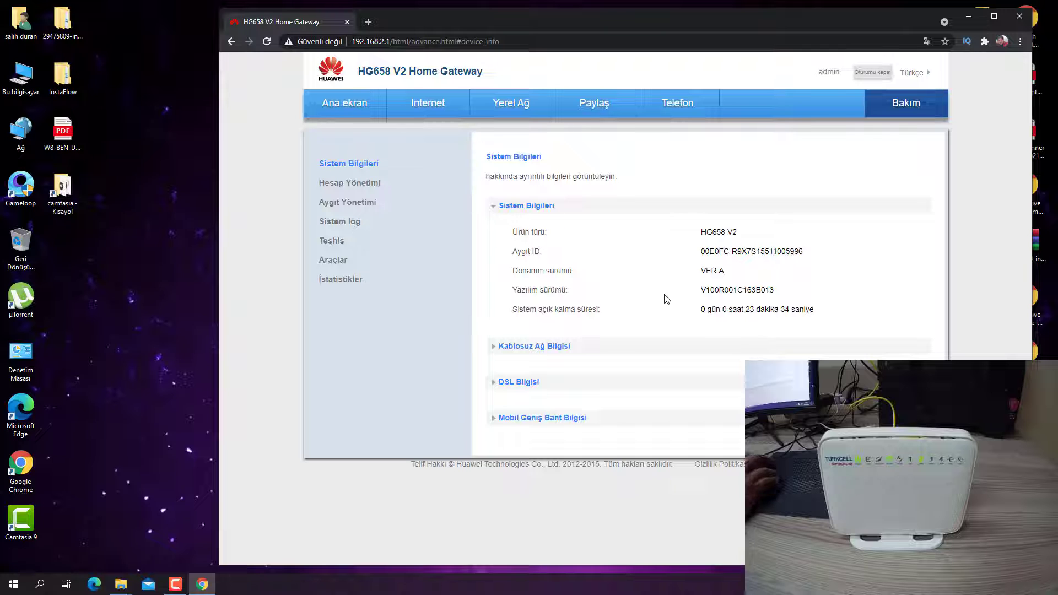
Show Kablosuz Ağ Bilgisi, then browse Aygıt Yönetimi's firmware update section without uploading a file.
left_click(533, 355)
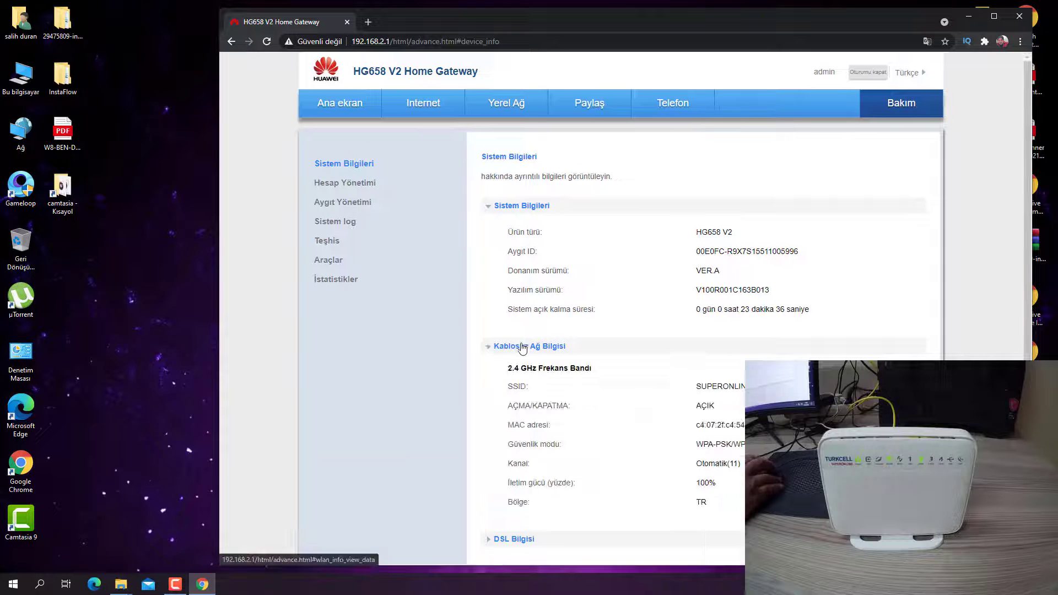
scroll(534, 347, "down", 1)
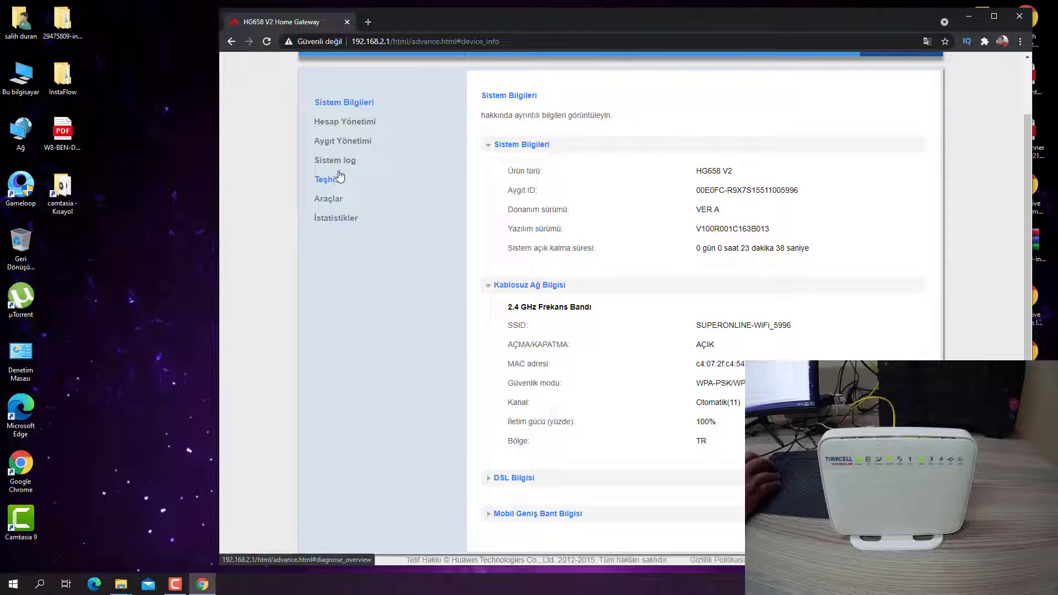
left_click(343, 141)
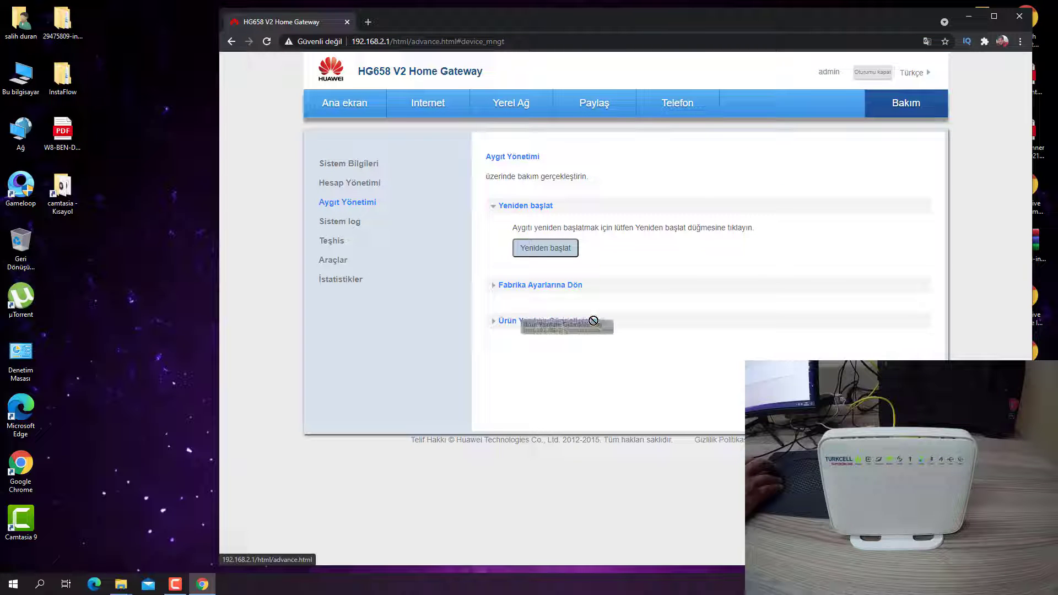
left_click(516, 326)
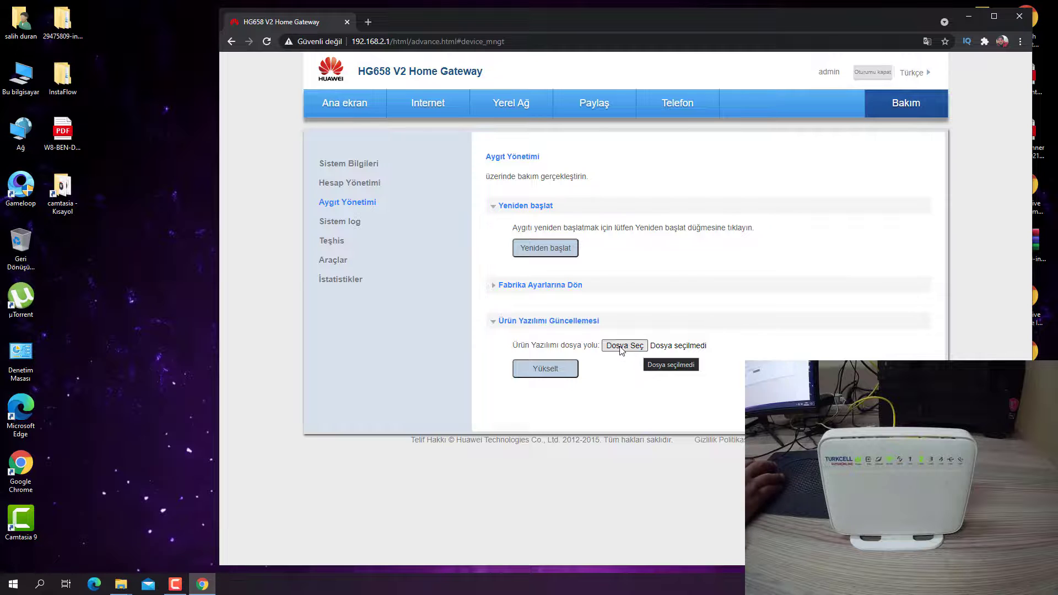
left_click(638, 347)
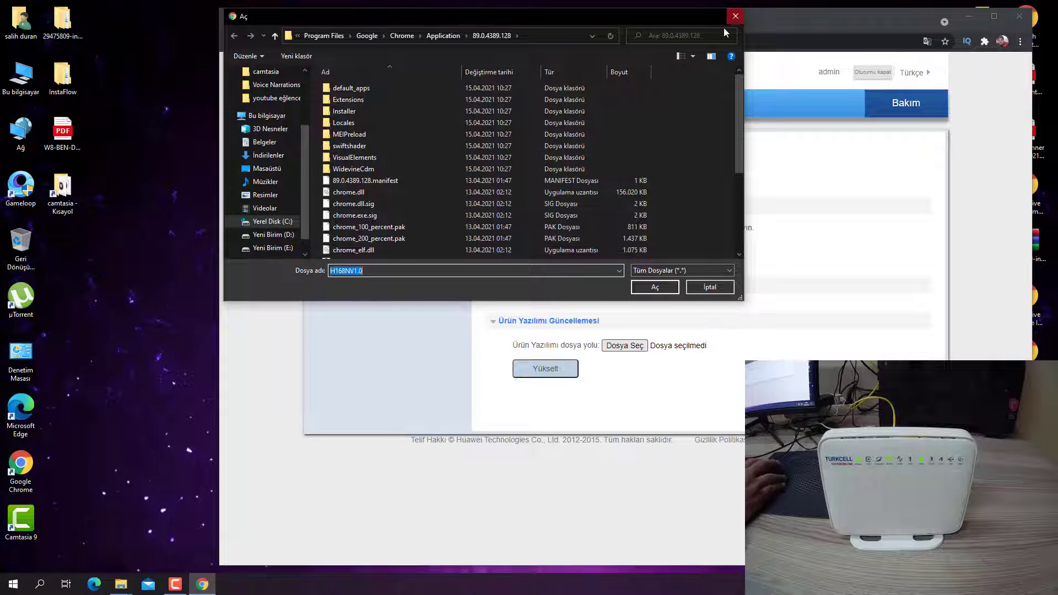
left_click(735, 16)
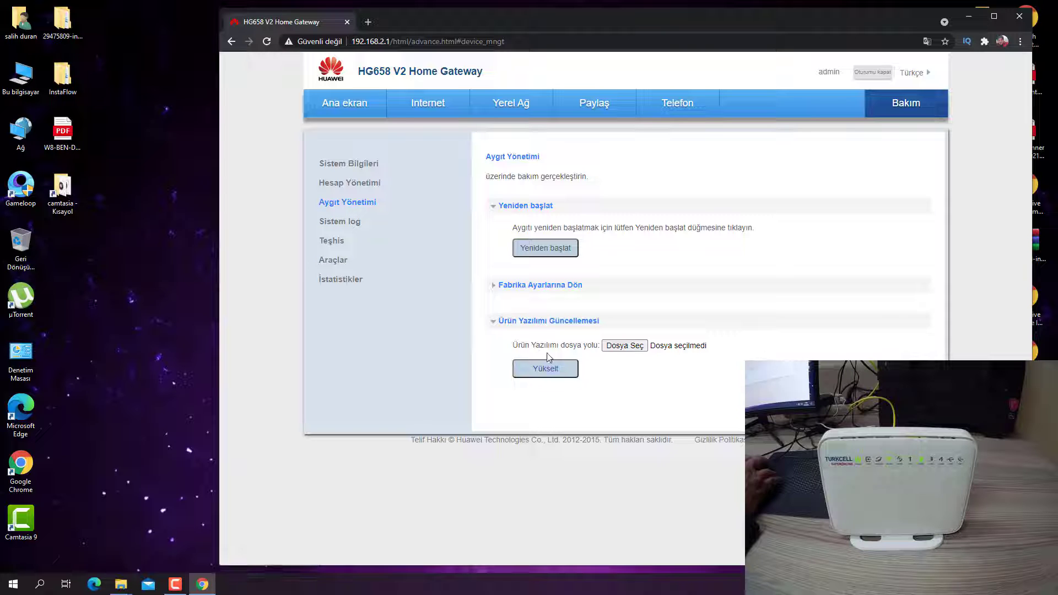
left_click(594, 325)
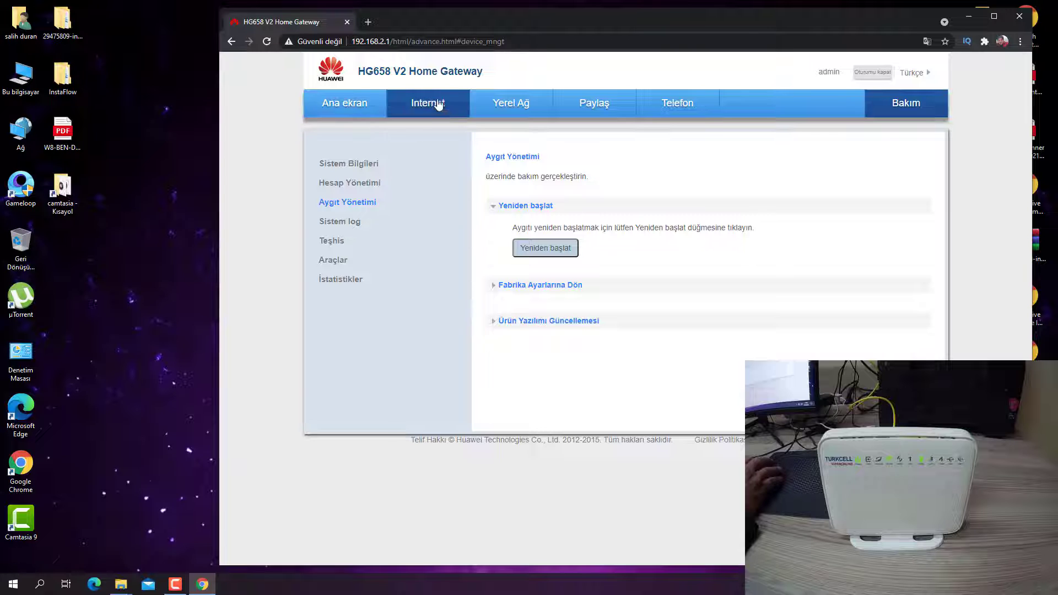
Go to Internet > Ebeveyn Kontrolü and start a new time rule.
left_click(338, 110)
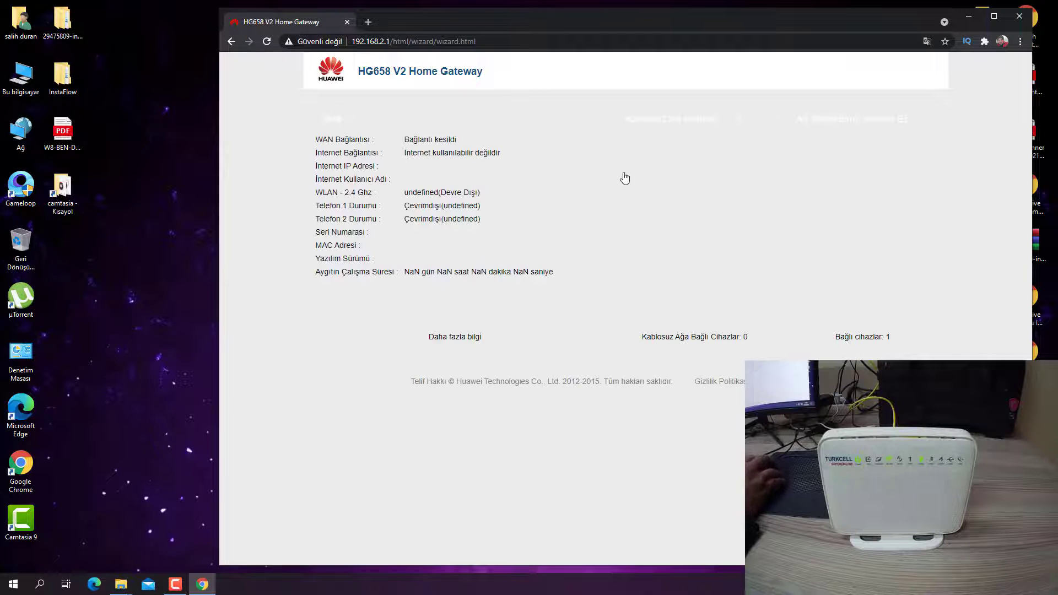
left_click(434, 113)
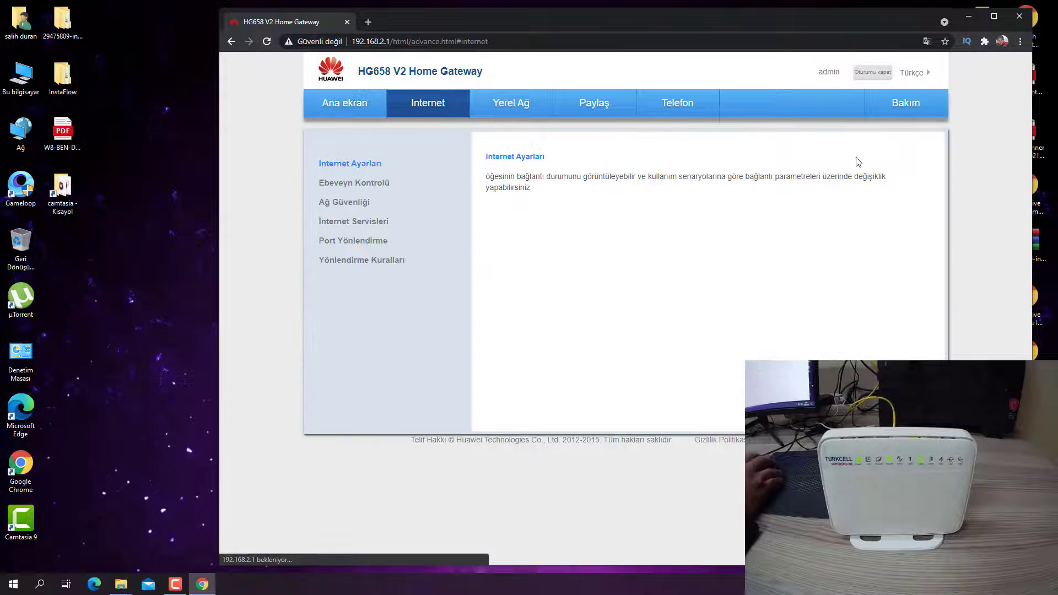
left_click(352, 190)
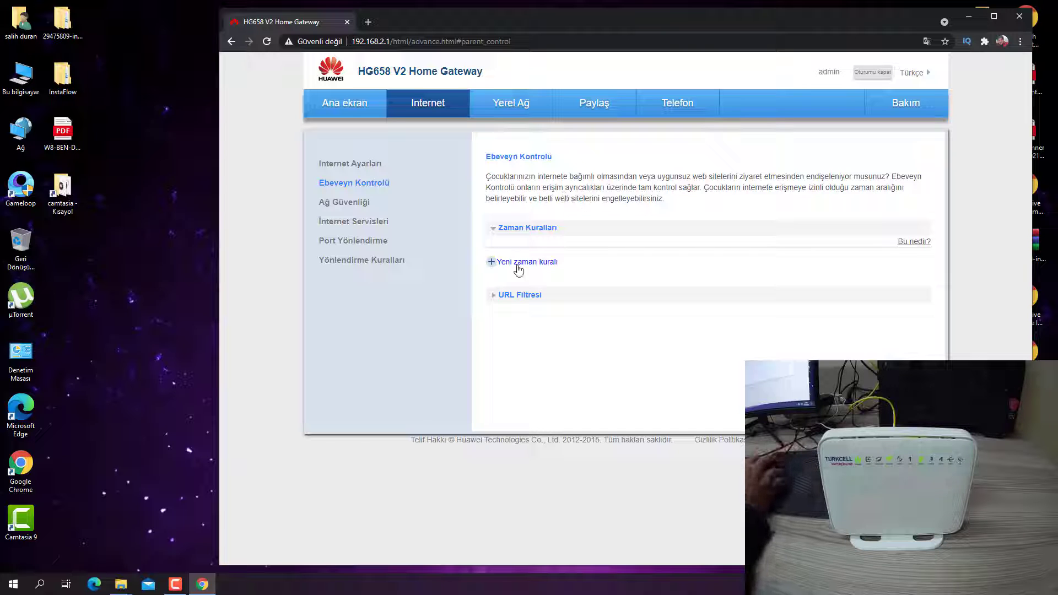
left_click(502, 230)
left_click(498, 231)
left_click(493, 263)
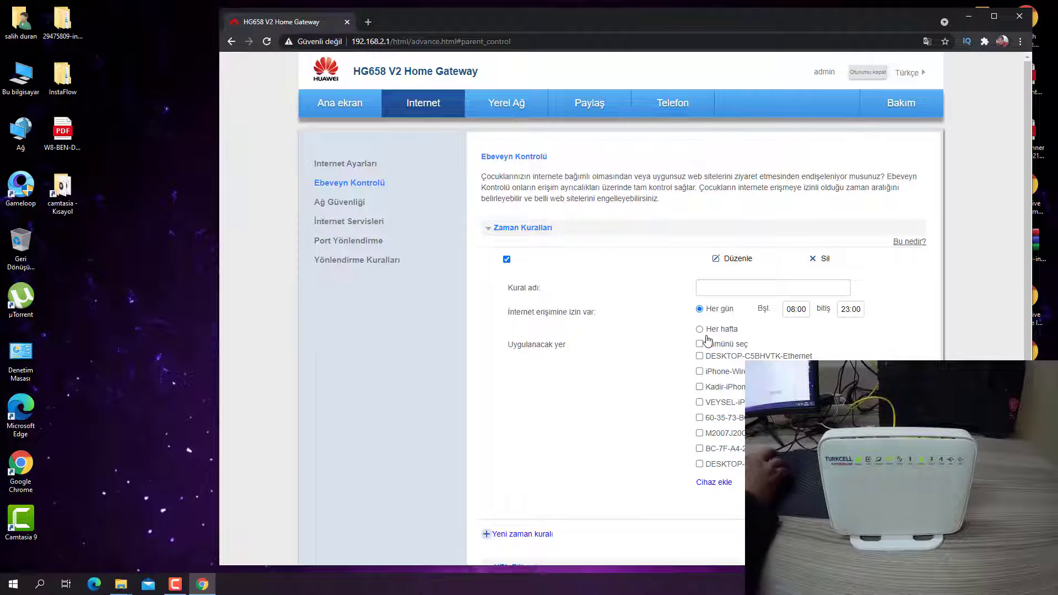
Expand the URL Filtresi section and place the cursor in the Kural adı field.
scroll(487, 414, "down", 1)
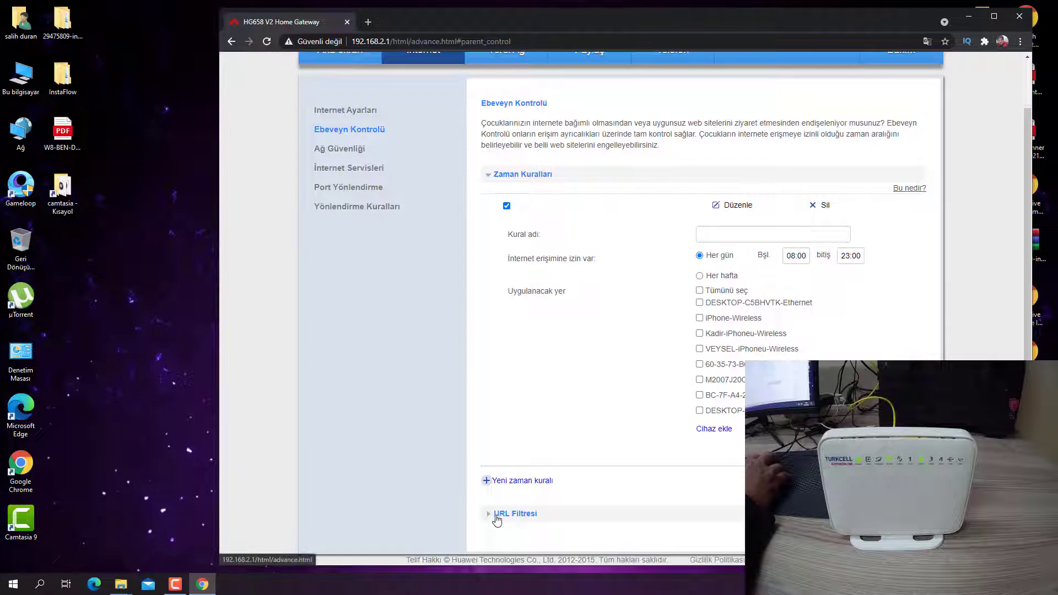
left_click(497, 514)
scroll(550, 484, "down", 1)
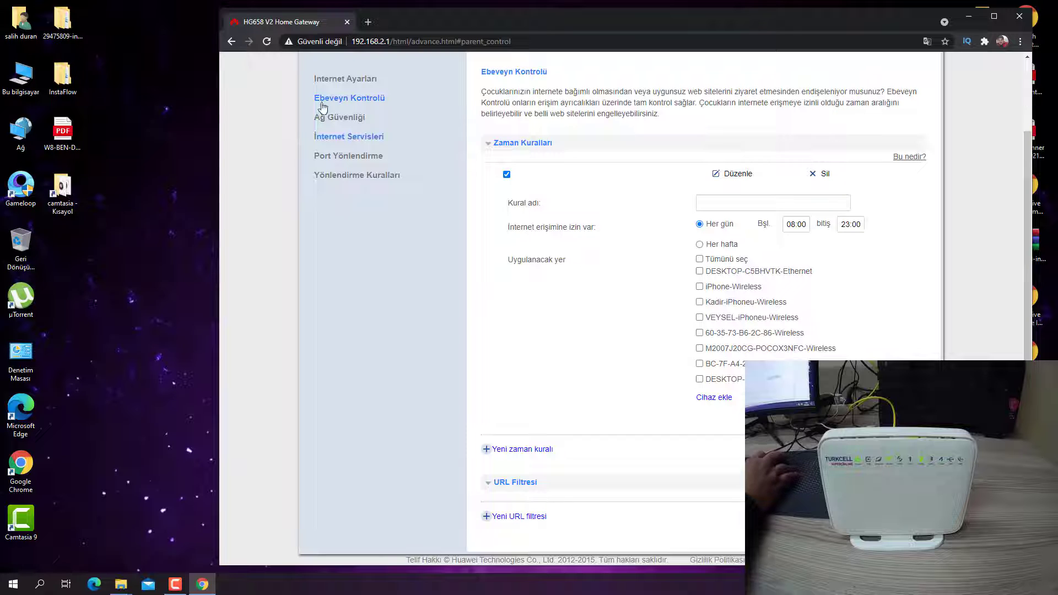
left_click(523, 42)
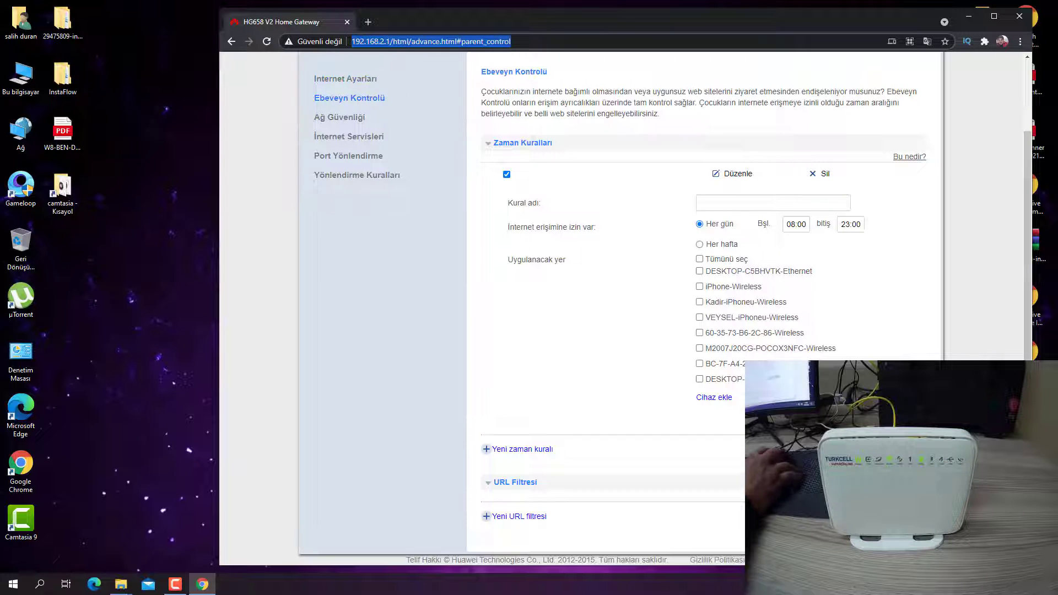
left_click(632, 300)
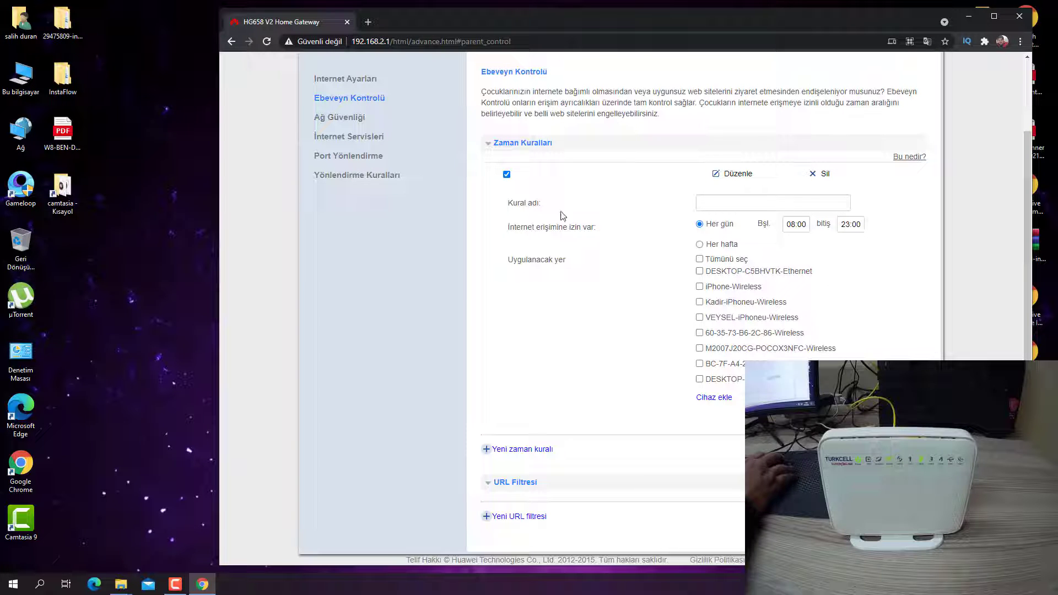
left_click(726, 202)
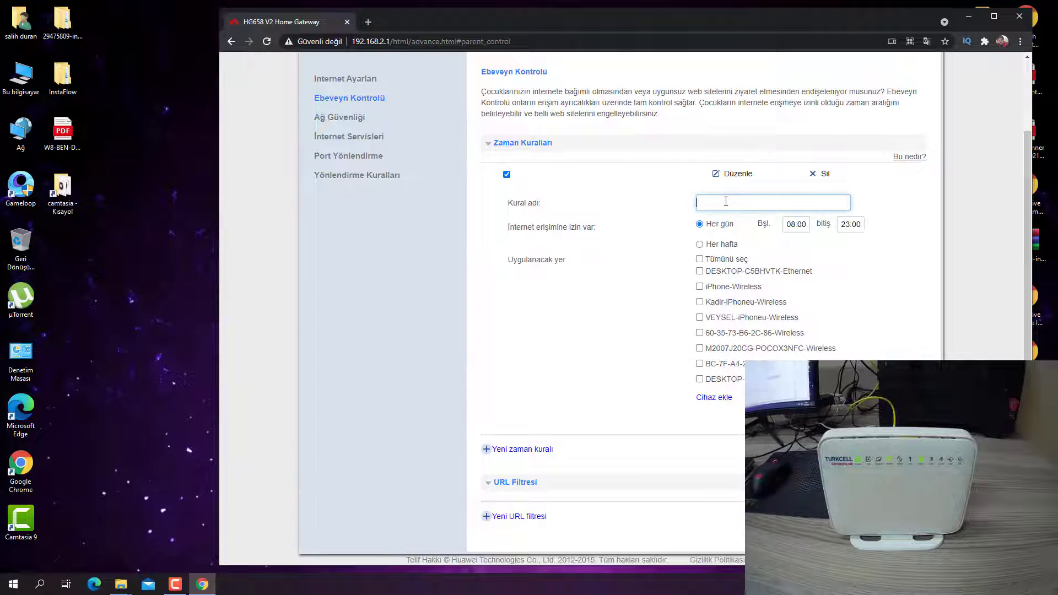
Name the time rule 'oğlum' and change its end time from 23:00 to 12:00.
type("çc")
key("BackSpace")
type("ğlum")
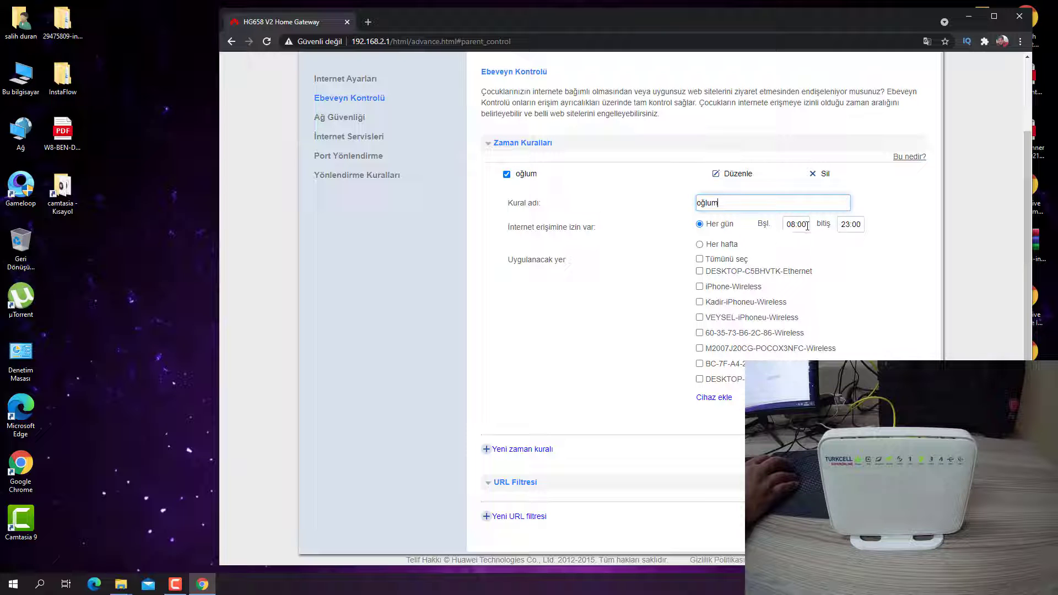
left_click_drag(809, 226, 788, 228)
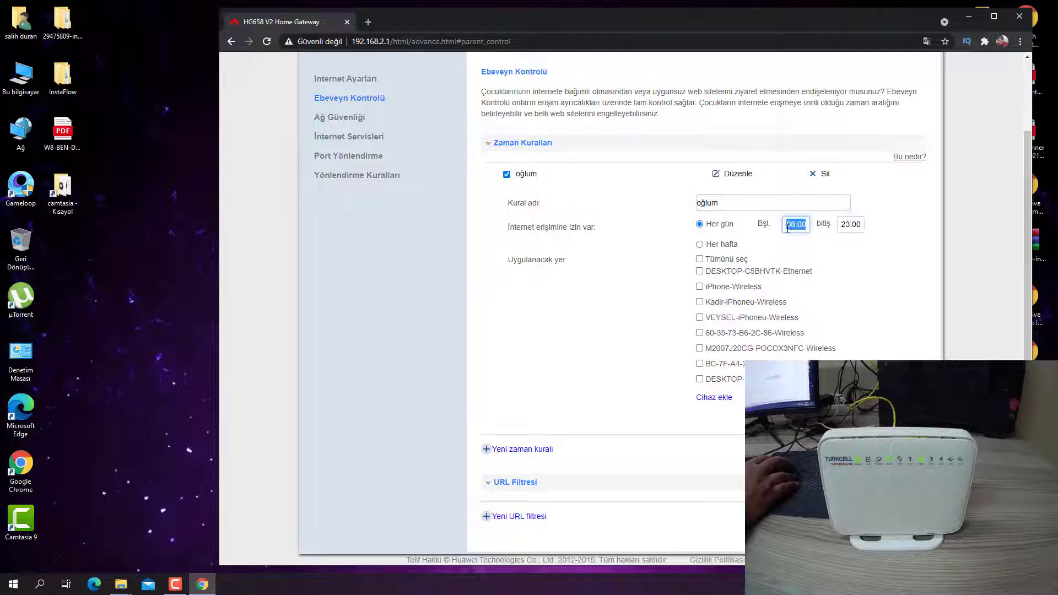
left_click(851, 225)
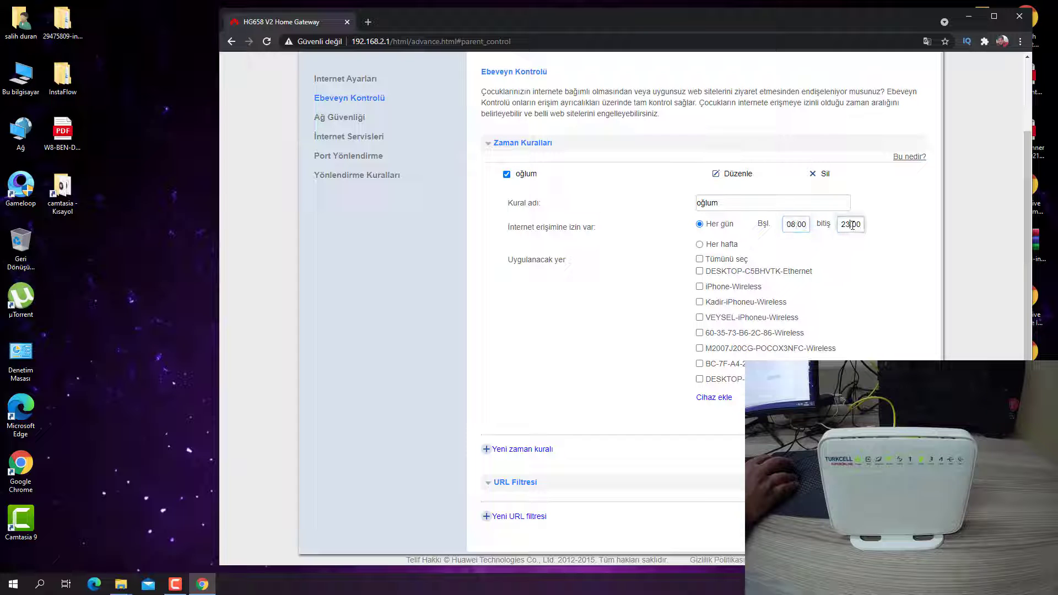
key("BackSpace")
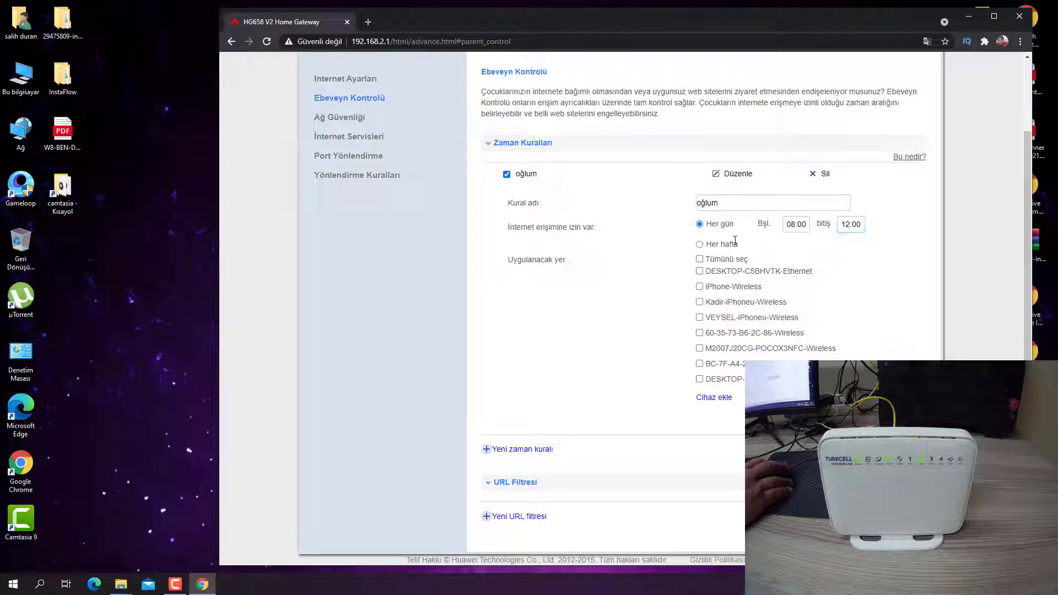
left_click(810, 251)
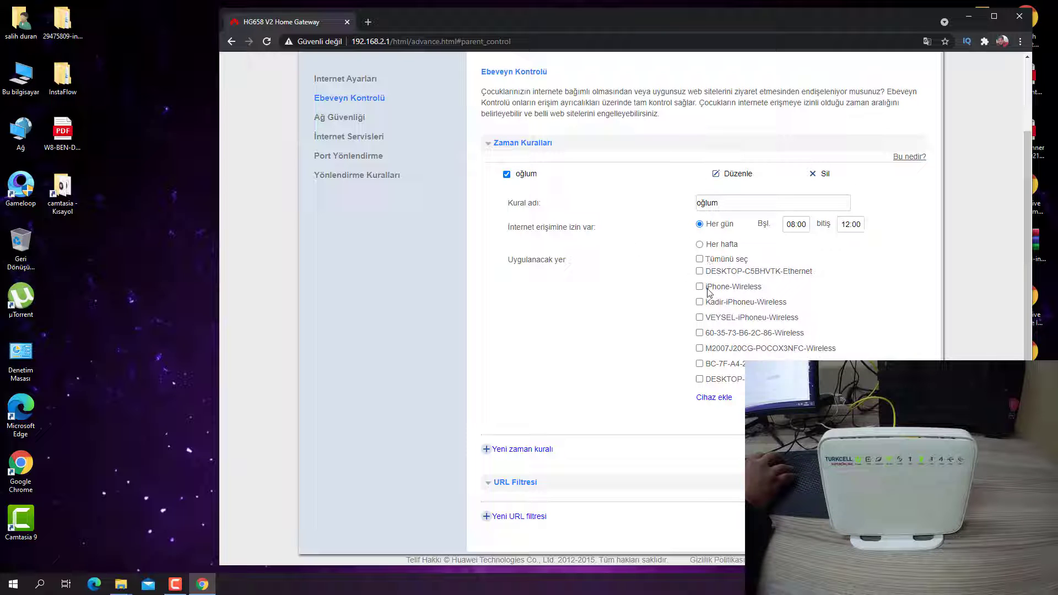
left_click(700, 334)
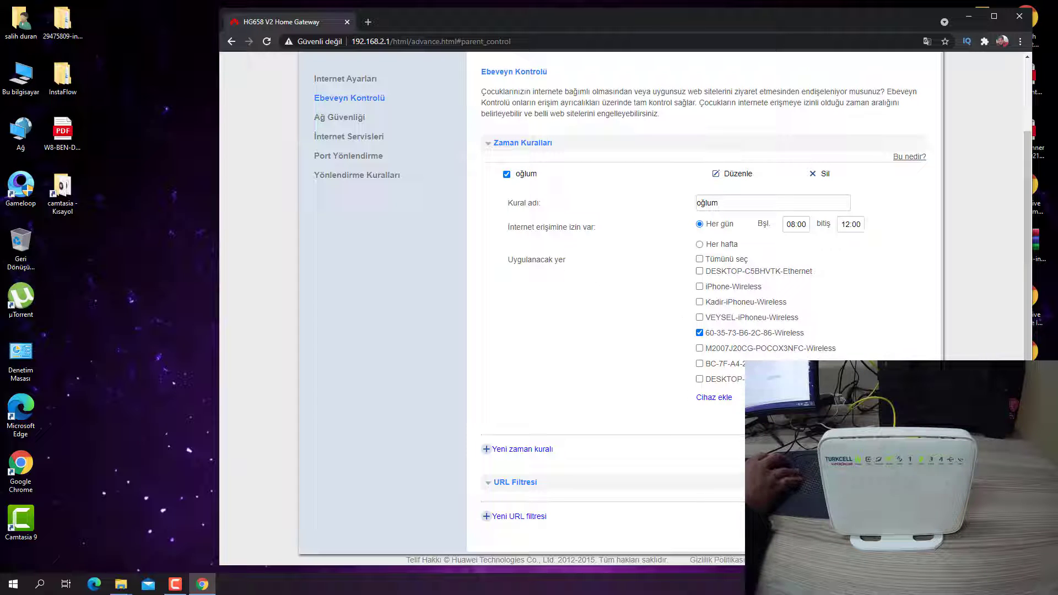
double_click(735, 203)
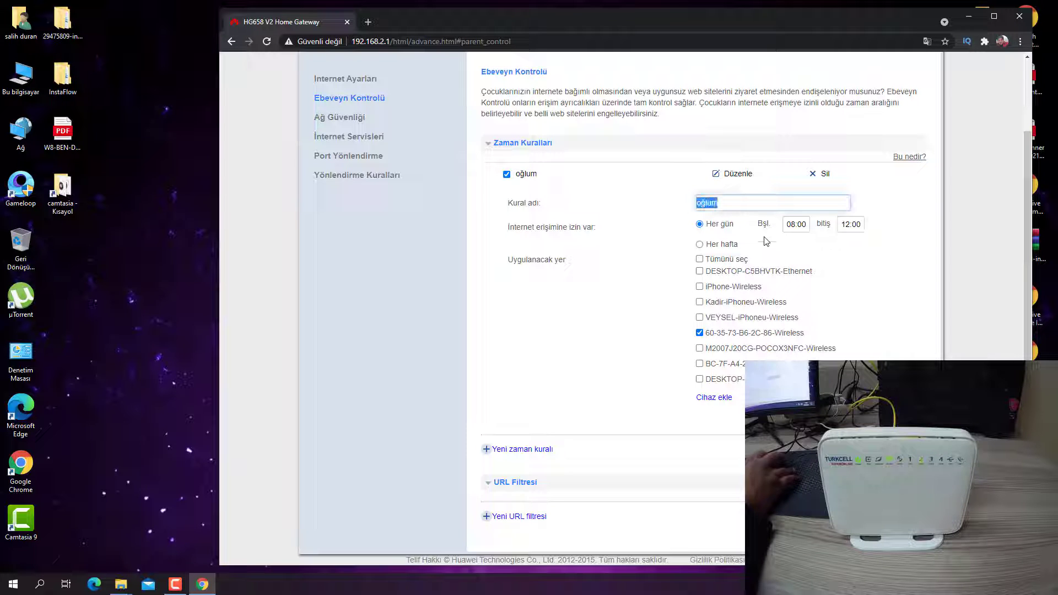
left_click(795, 226)
left_click(845, 227)
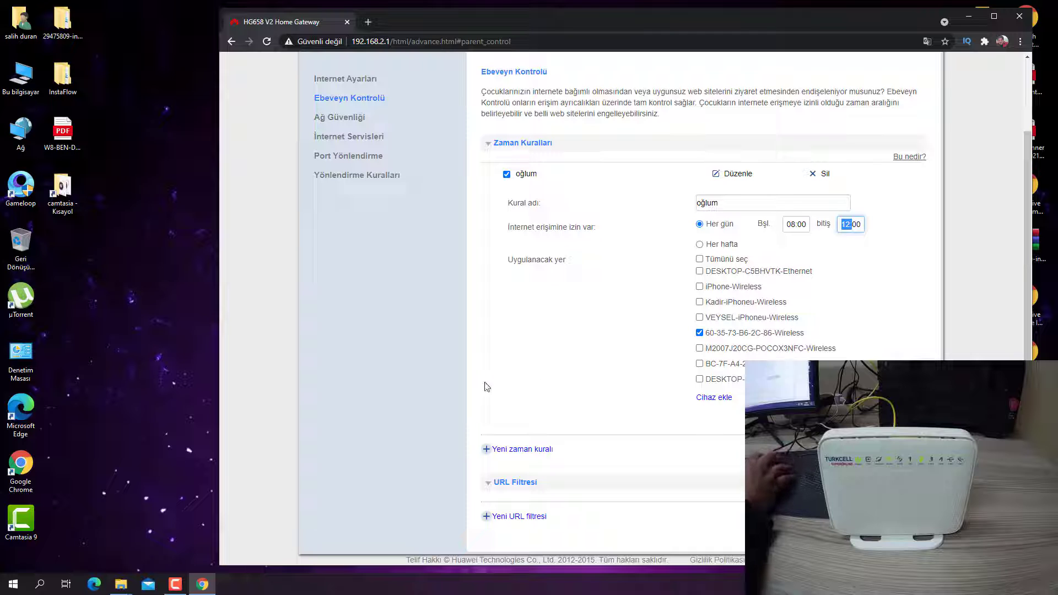
left_click(783, 419)
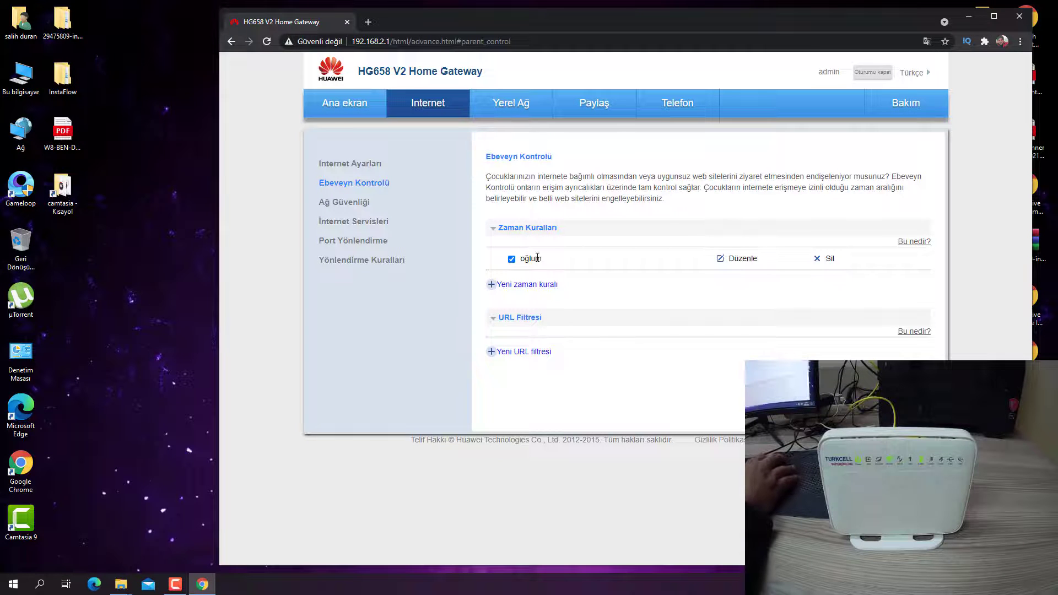
Create a 'kızım' rule for daily 08:00–12:00 on M2007J20CG-POCOX3NFC-Wireless and save it.
left_click(498, 285)
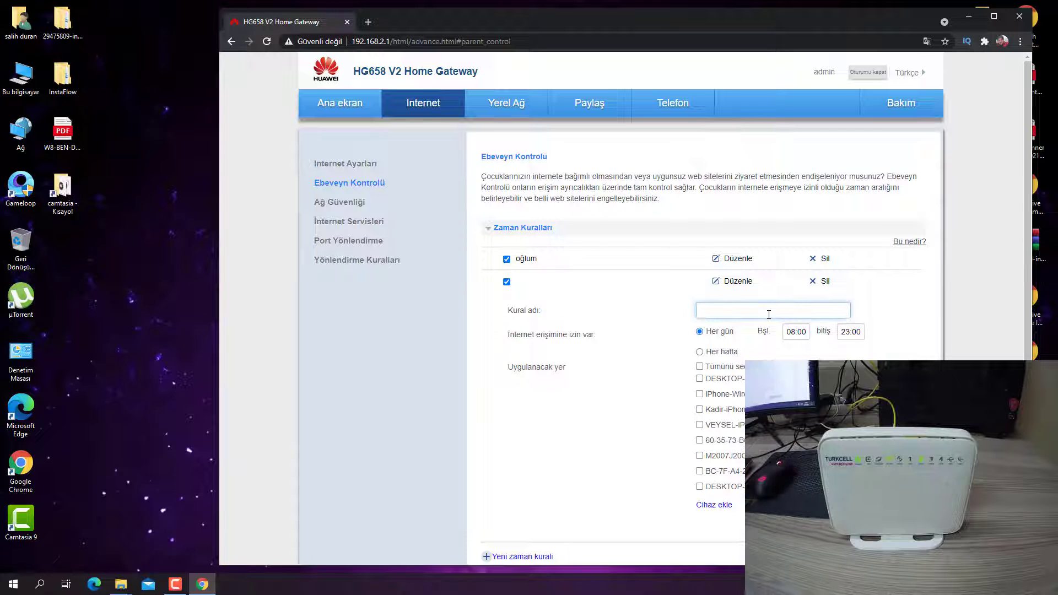
type("kızım")
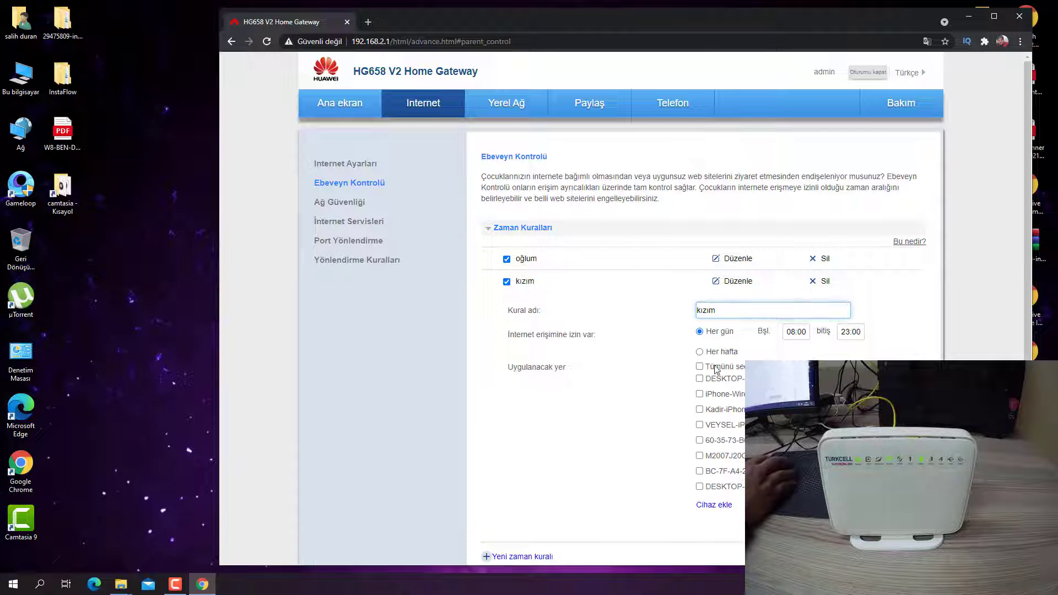
left_click(845, 331)
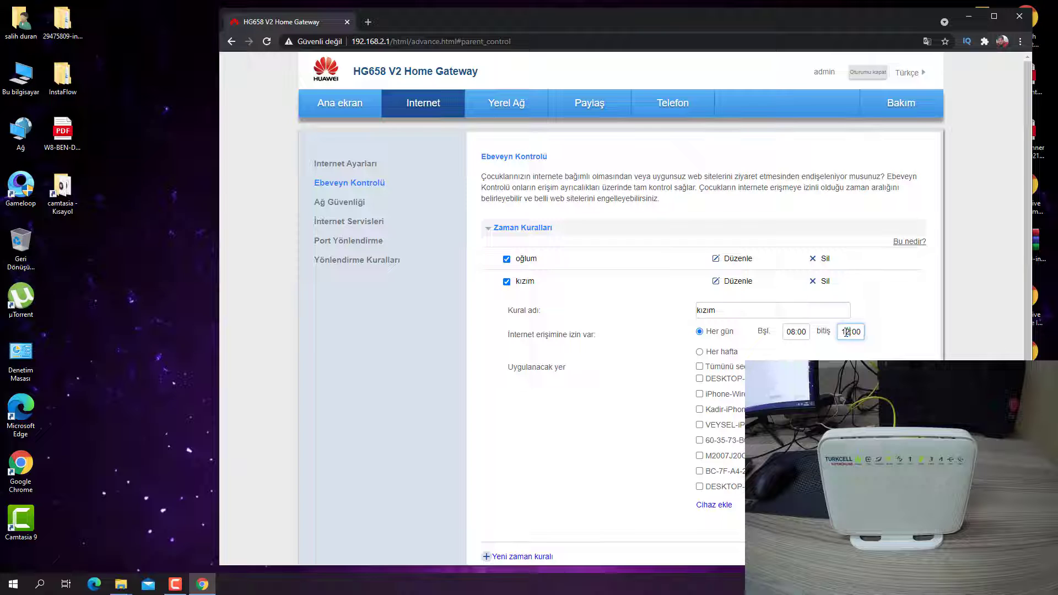
type("12")
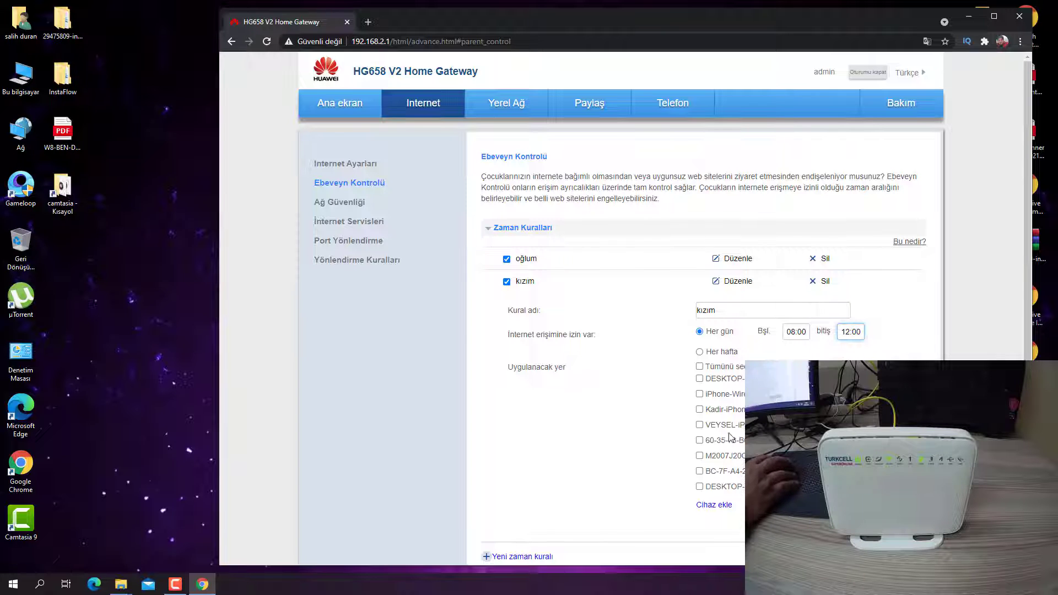
left_click(700, 456)
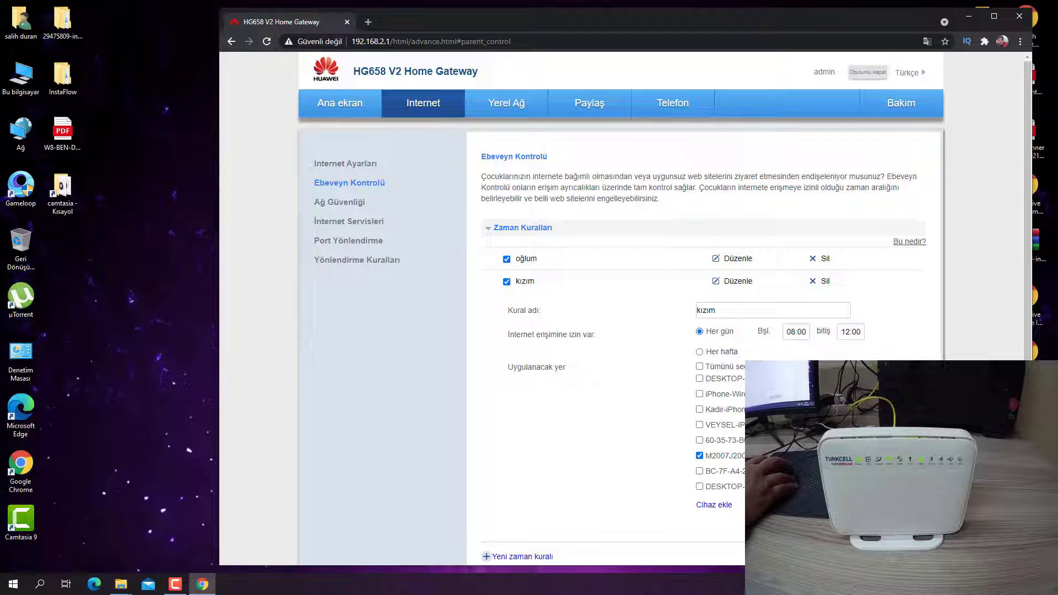
left_click(871, 531)
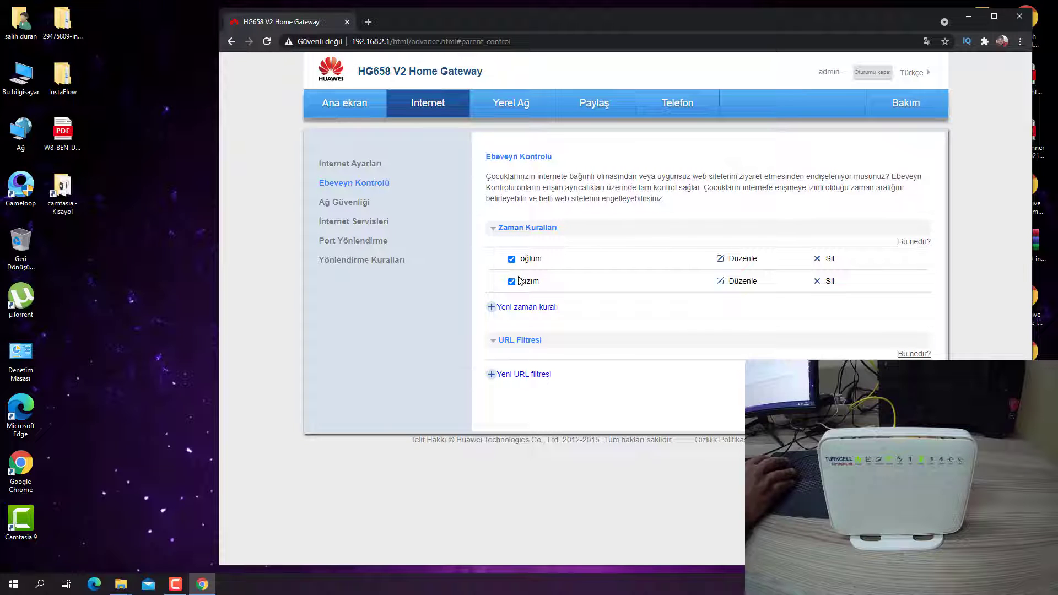
Reopen the oğlum rule and show the 'Bu nedir?' time-rules explanation, scrolling through it.
left_click(738, 266)
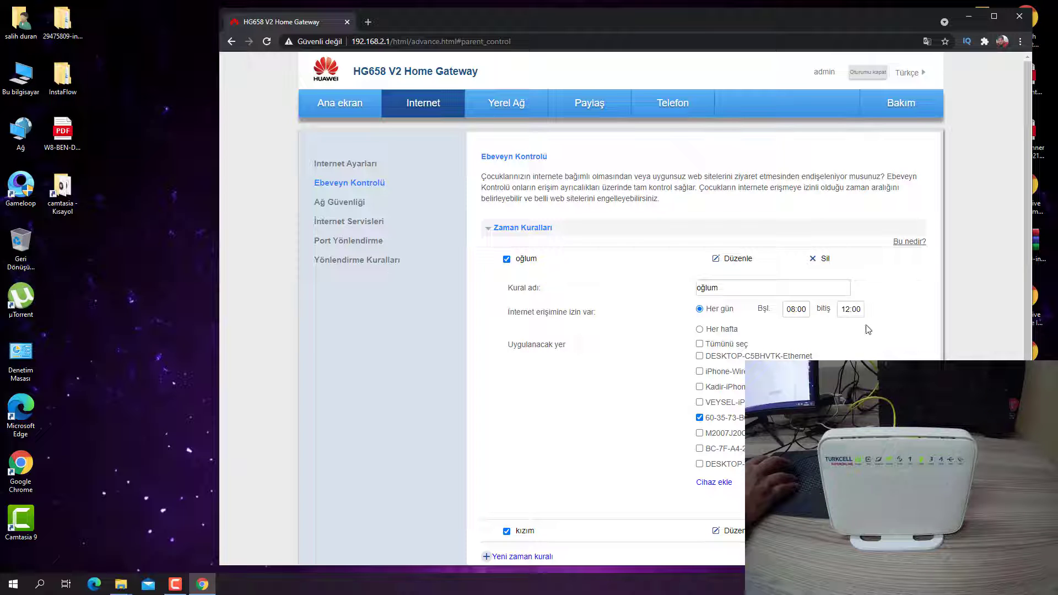
left_click(904, 243)
left_click_drag(544, 268, 652, 324)
left_click(732, 307)
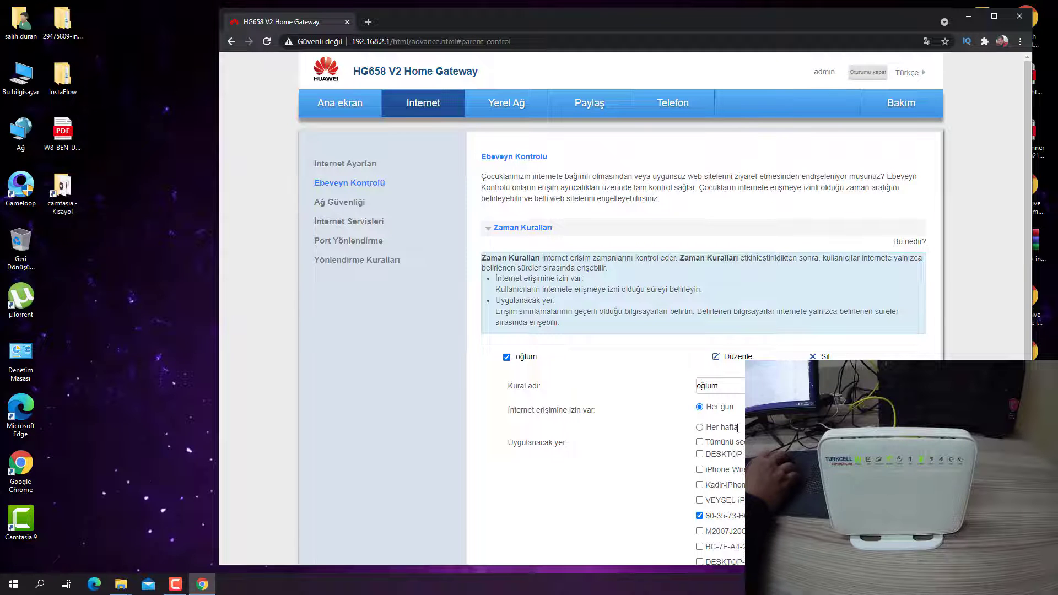
scroll(703, 419, "down", 4)
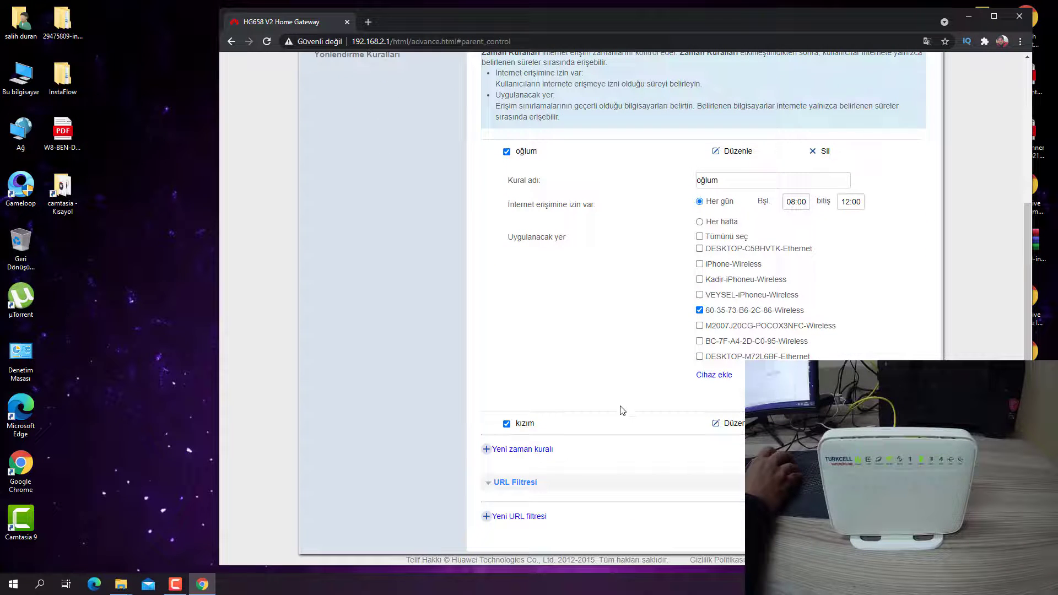
scroll(590, 468, "up", 1)
scroll(529, 452, "down", 1)
scroll(688, 327, "up", 3)
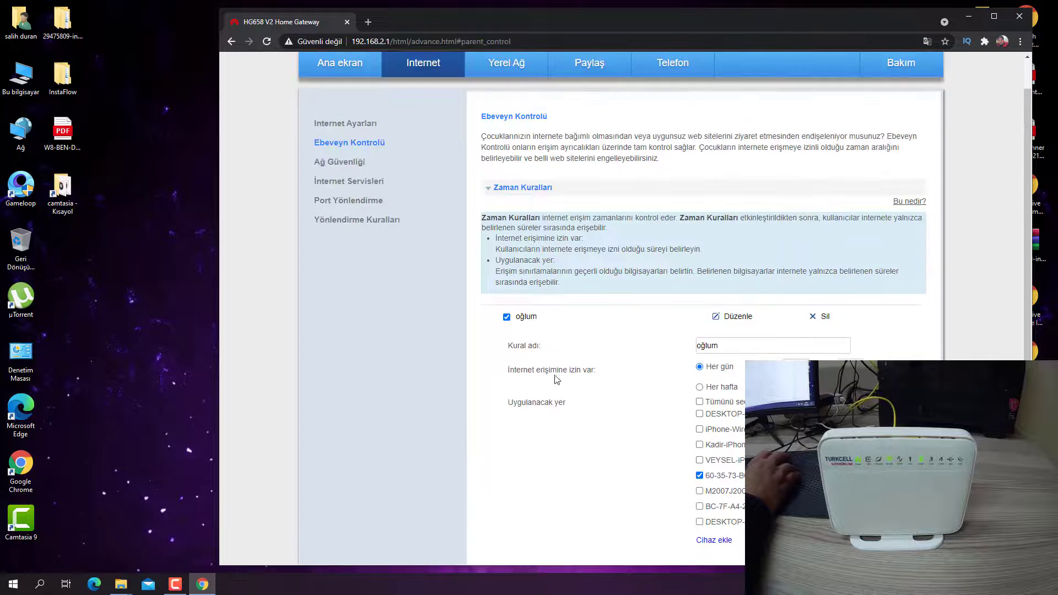
scroll(689, 327, "down", 1)
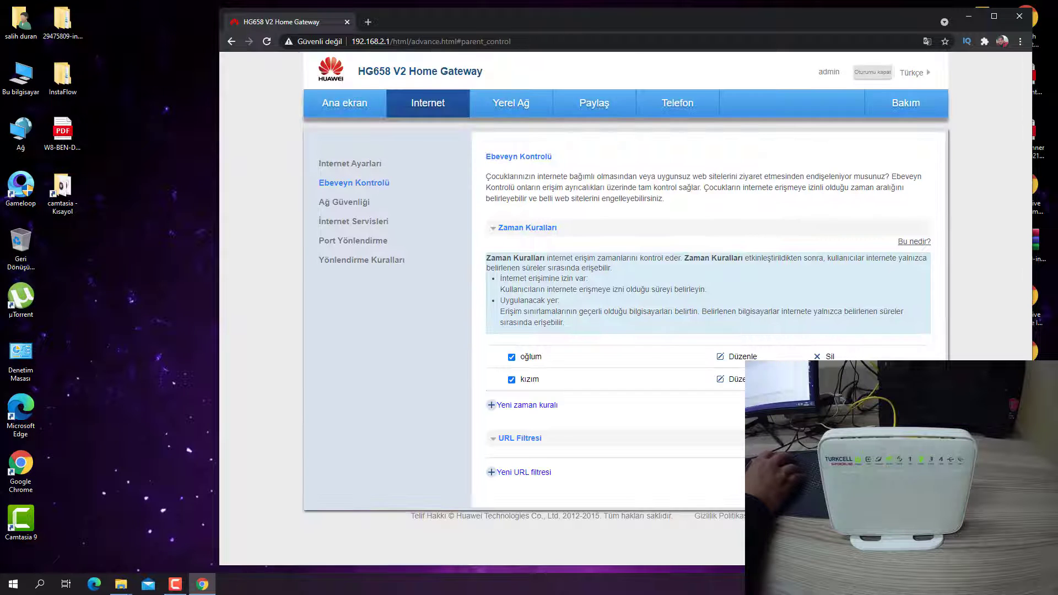
Start a third time rule named 'masaüstü' and open the LAN Aygıtları device list.
left_click(497, 406)
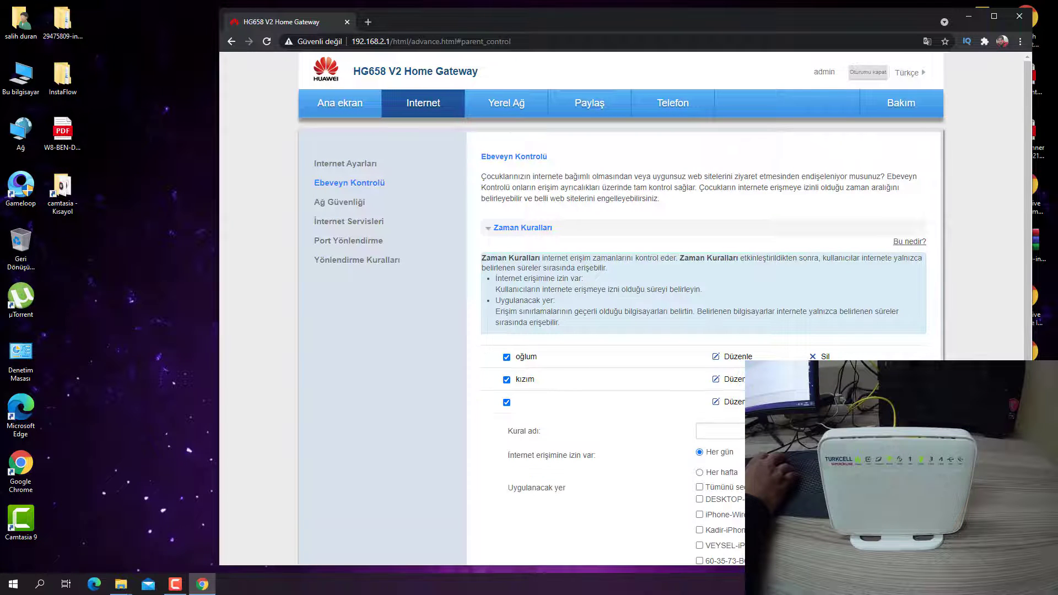
left_click(741, 431)
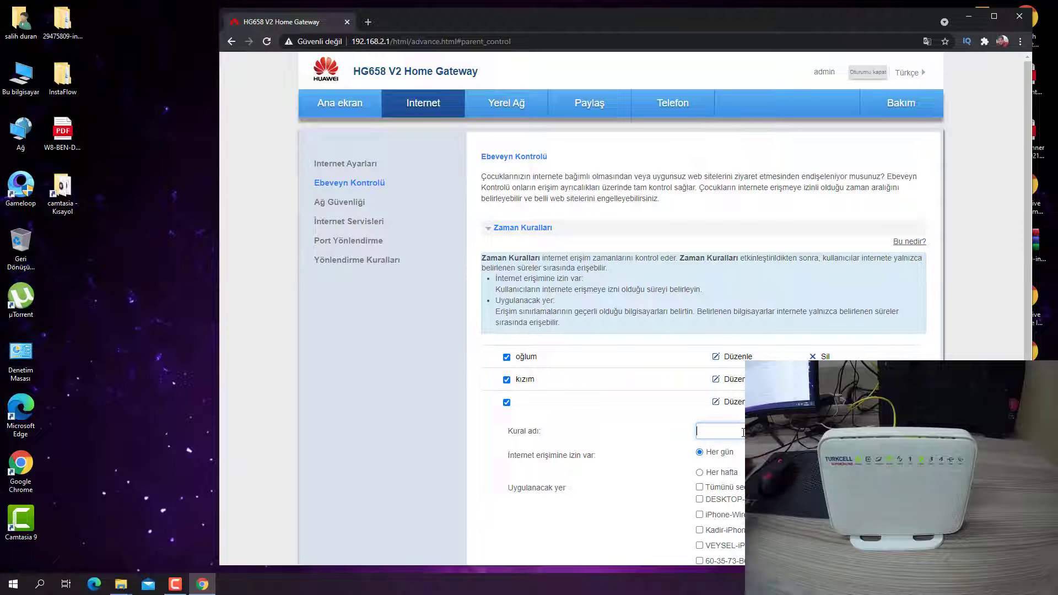
type("masaüstü")
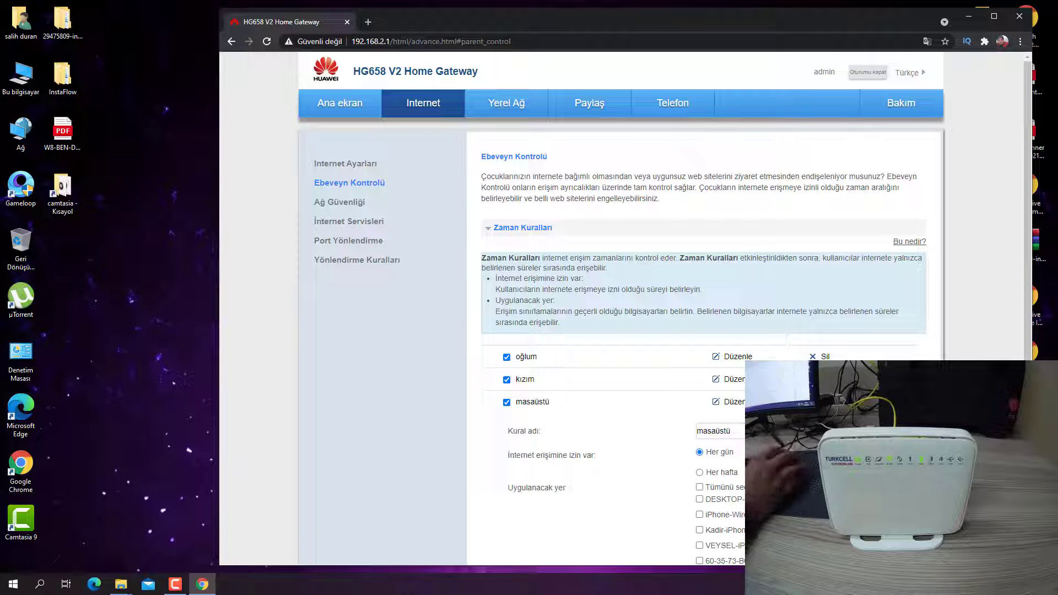
scroll(772, 469, "down", 3)
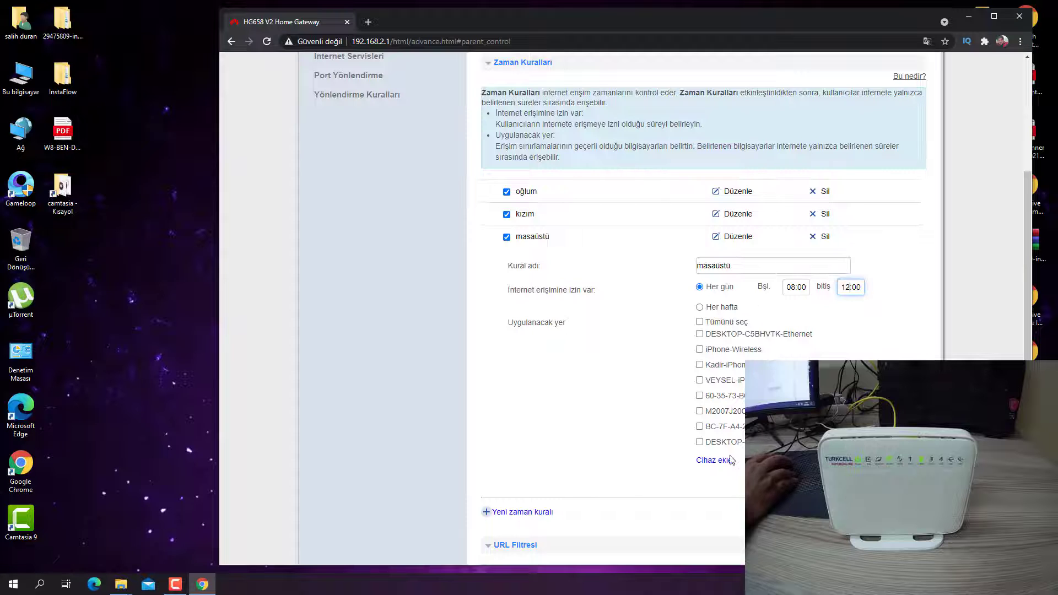
left_click(732, 462)
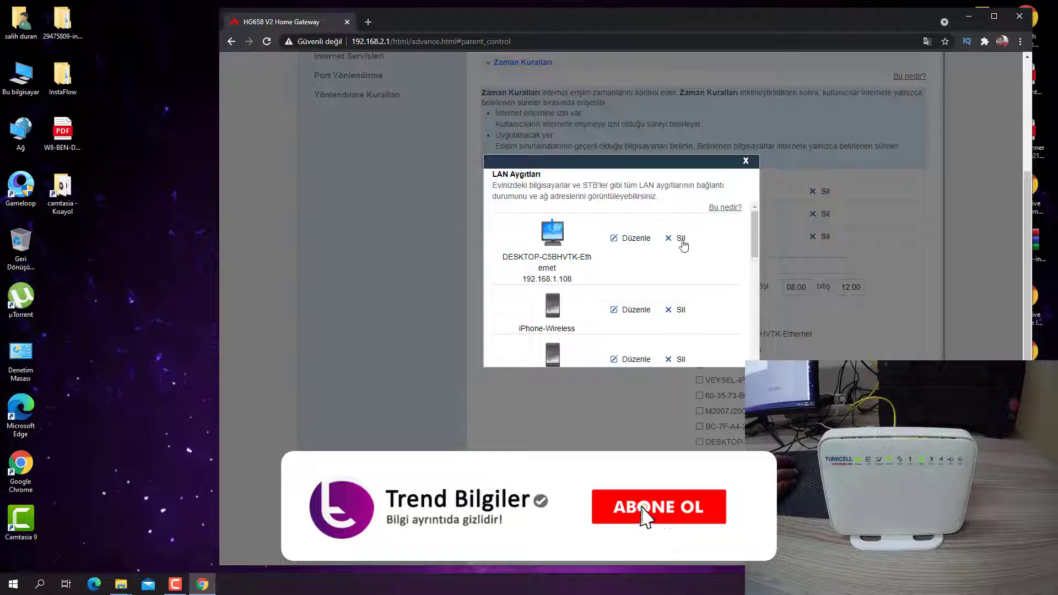
double_click(548, 269)
left_click(551, 275)
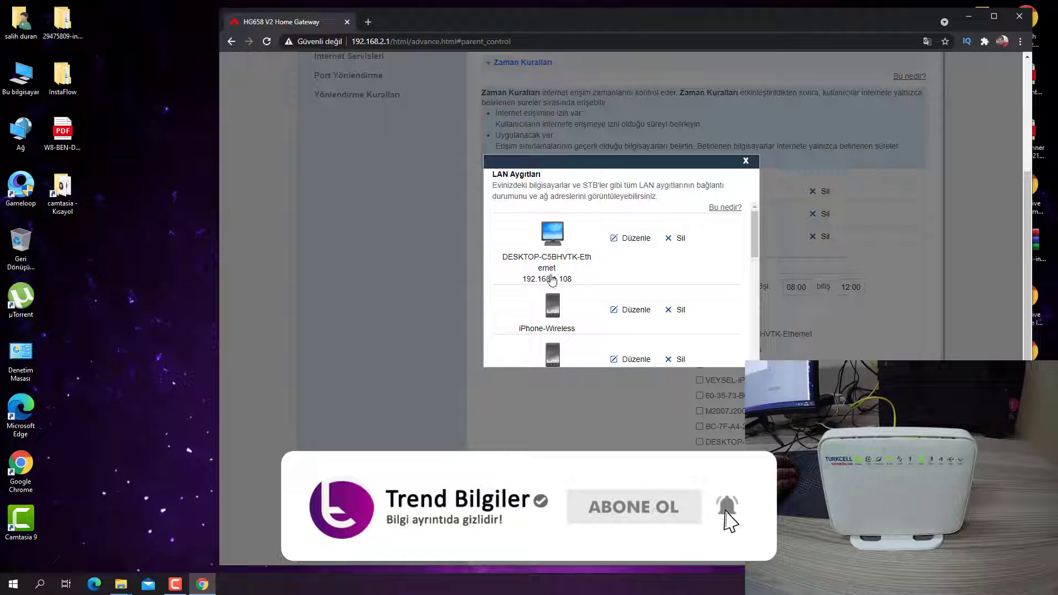
left_click_drag(523, 279, 560, 284)
left_click(560, 284)
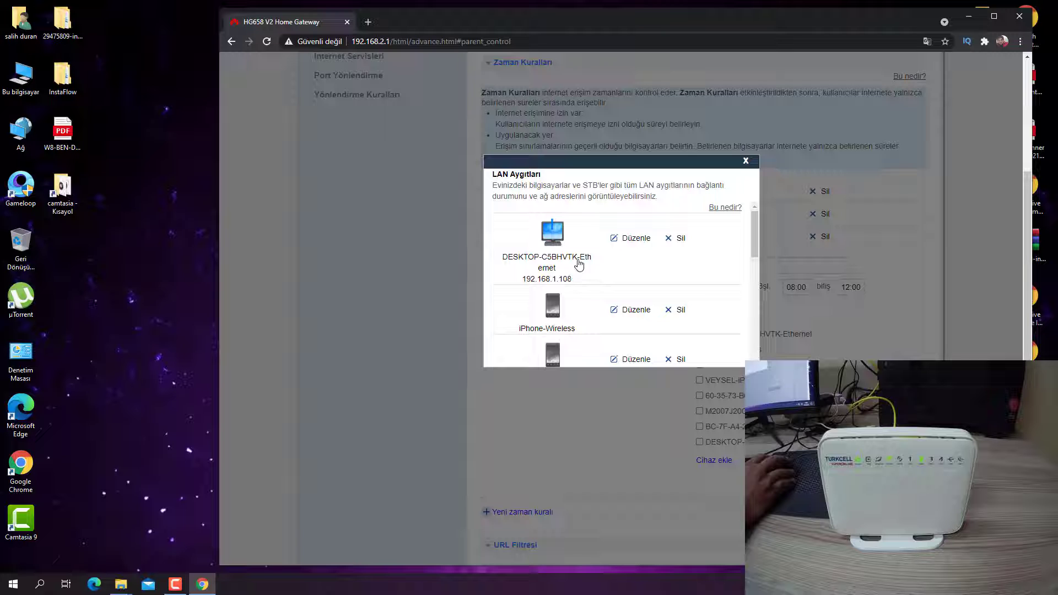
left_click_drag(542, 256, 552, 257)
left_click_drag(753, 243, 546, 350)
left_click(573, 359)
scroll(577, 331, "down", 2)
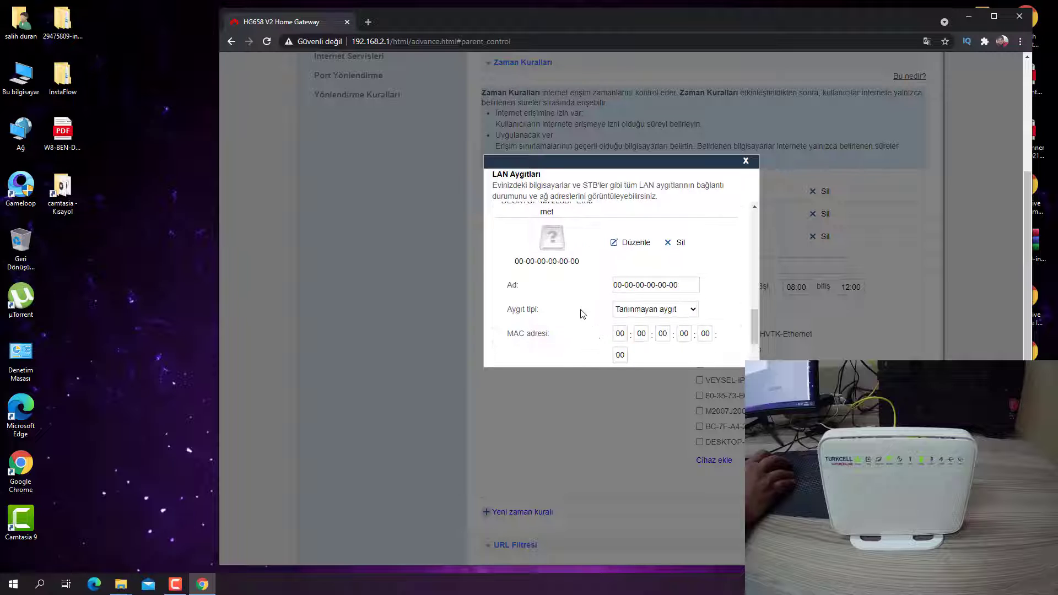
scroll(570, 248, "down", 1)
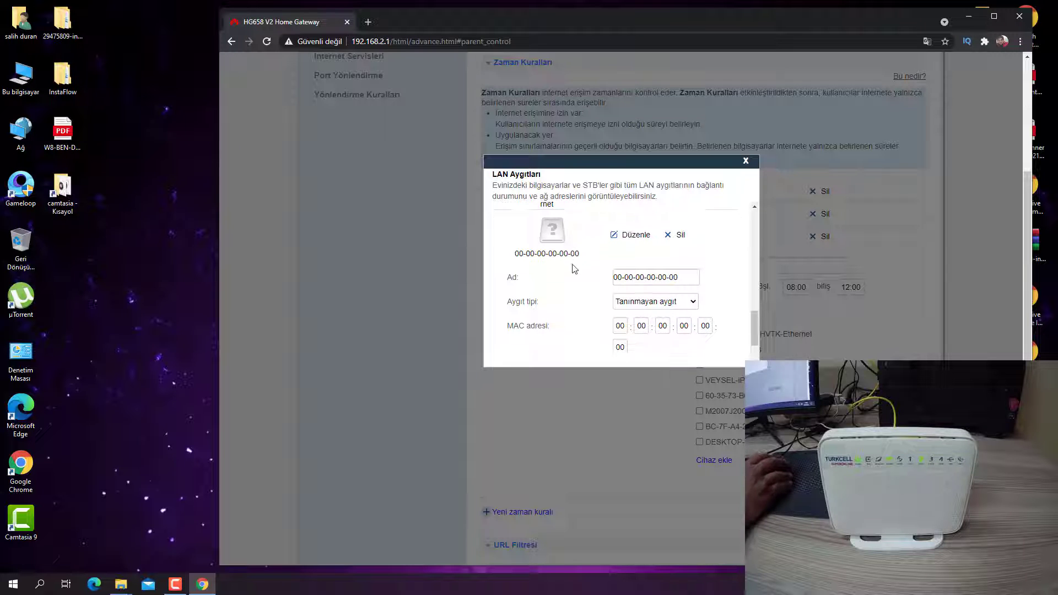
right_click(633, 260)
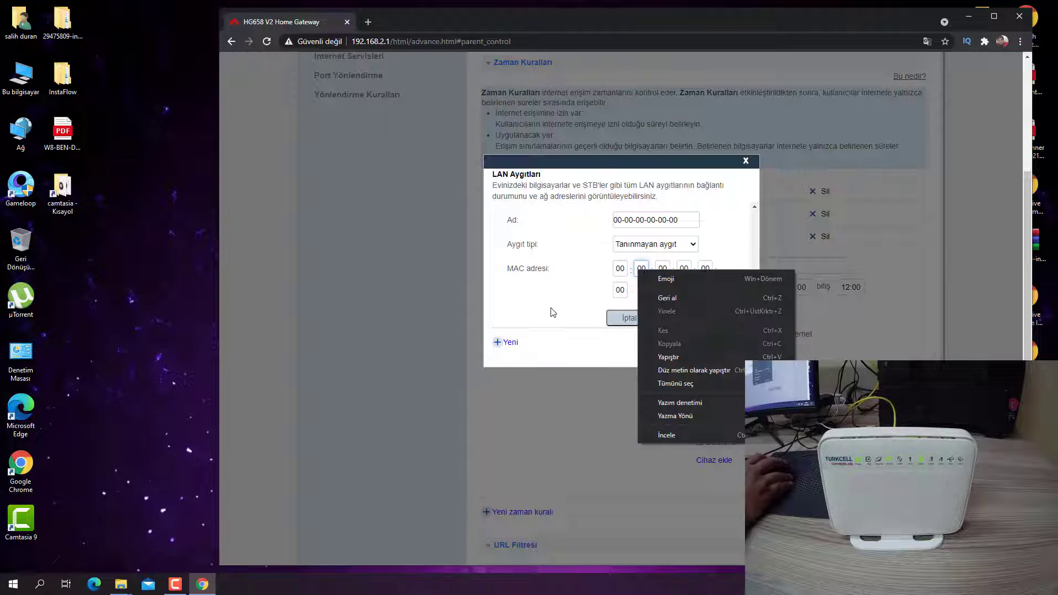
left_click(557, 315)
scroll(573, 323, "up", 5)
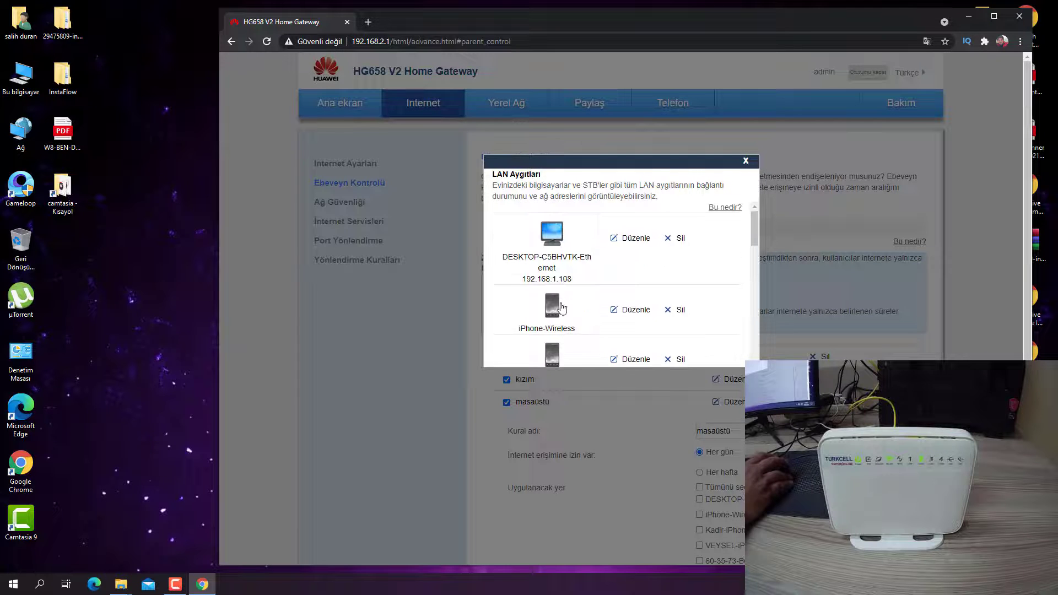
left_click_drag(571, 279, 526, 280)
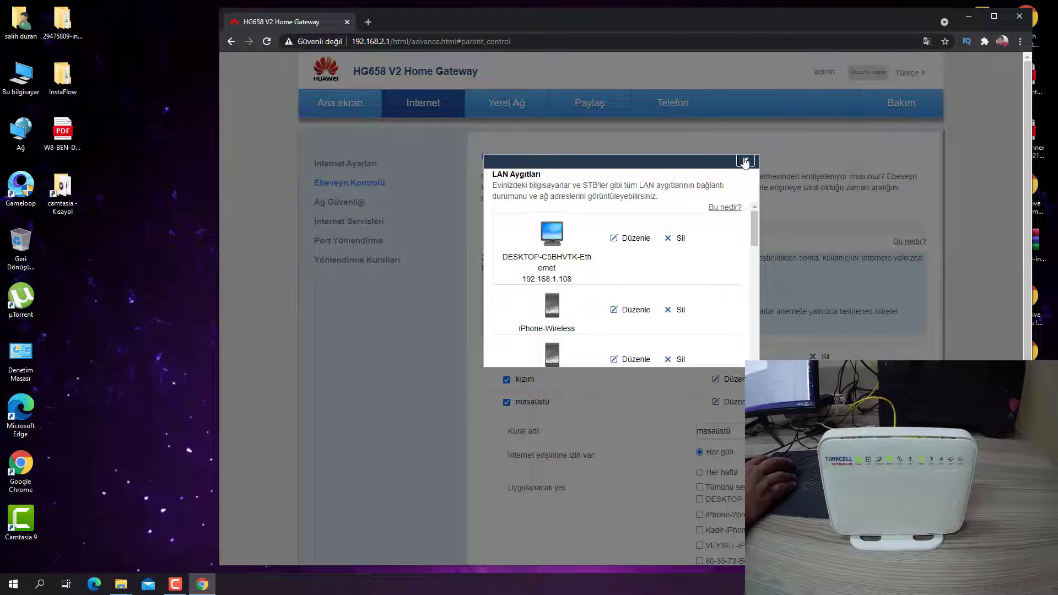
Close the LAN Aygıtları list and discard the unsaved masaüstü rule, keeping oğlum and kızım.
left_click(746, 161)
scroll(746, 160, "down", 2)
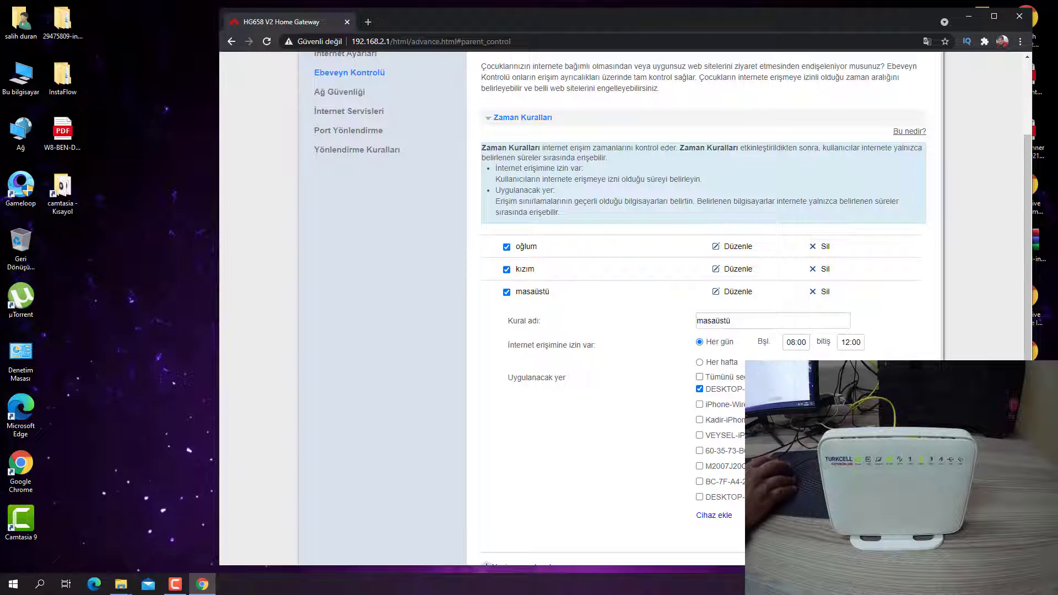
scroll(615, 425, "down", 2)
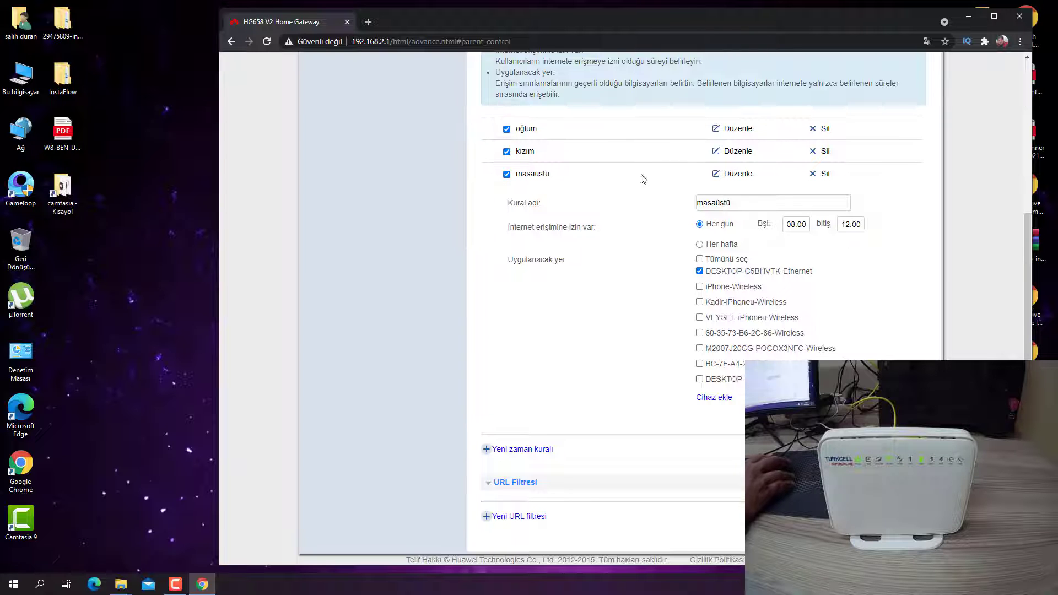
left_click_drag(667, 269, 672, 352)
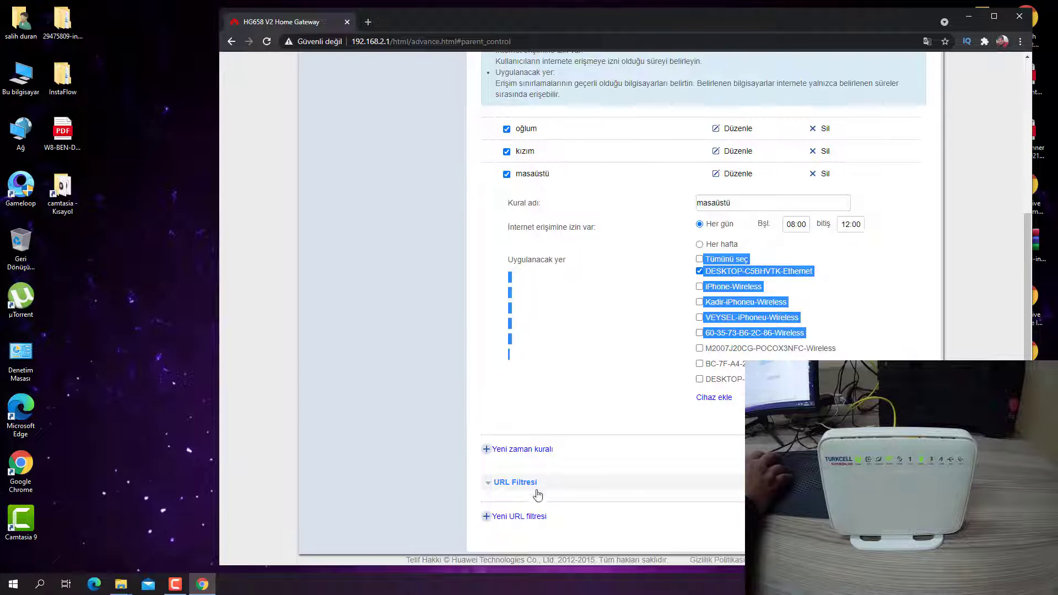
left_click(491, 516)
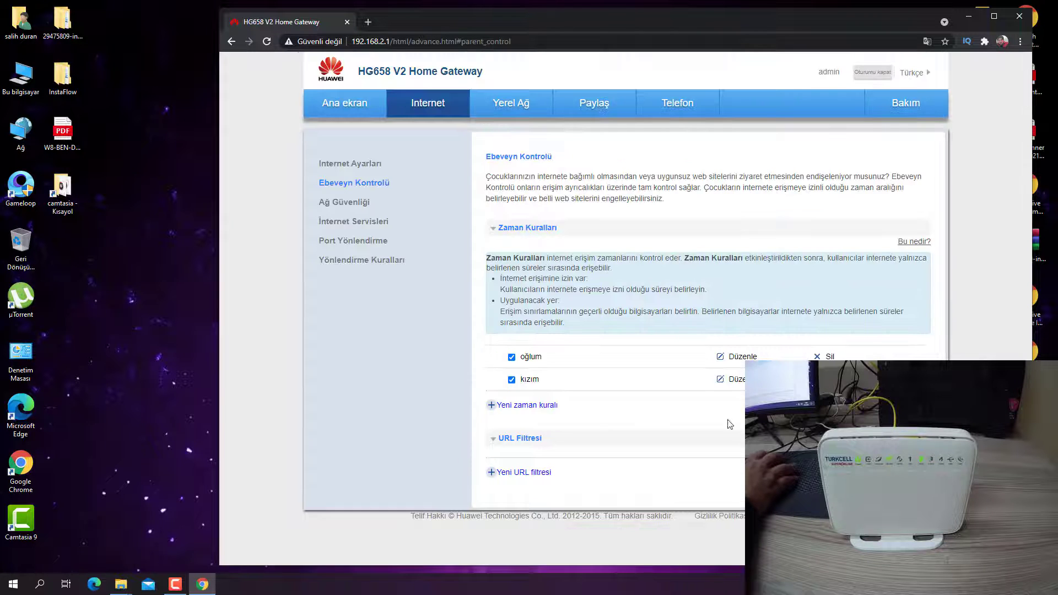
left_click(499, 473)
scroll(674, 475, "down", 1)
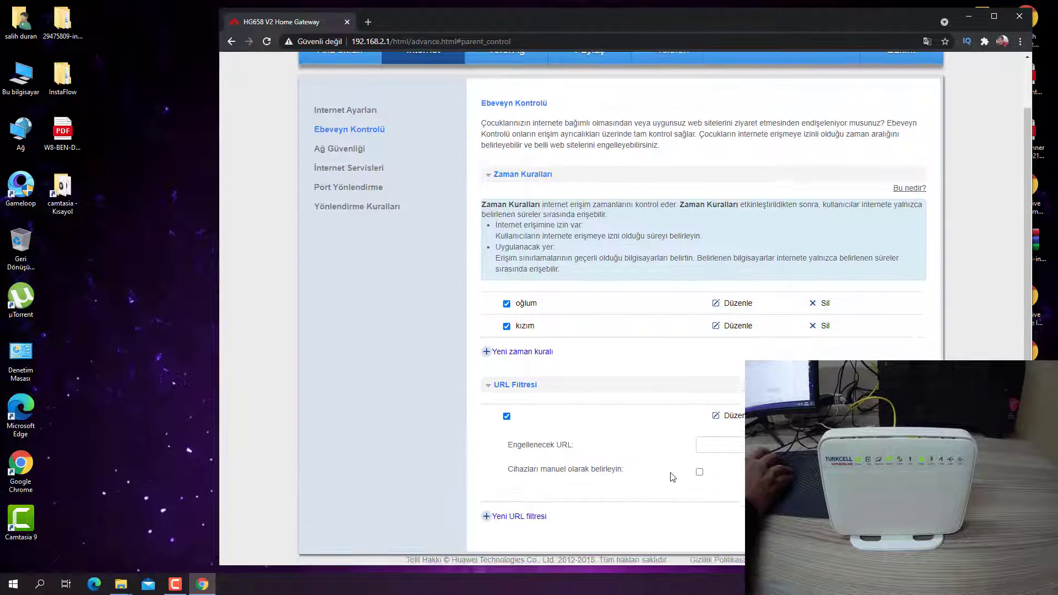
left_click(369, 22)
left_click(504, 59)
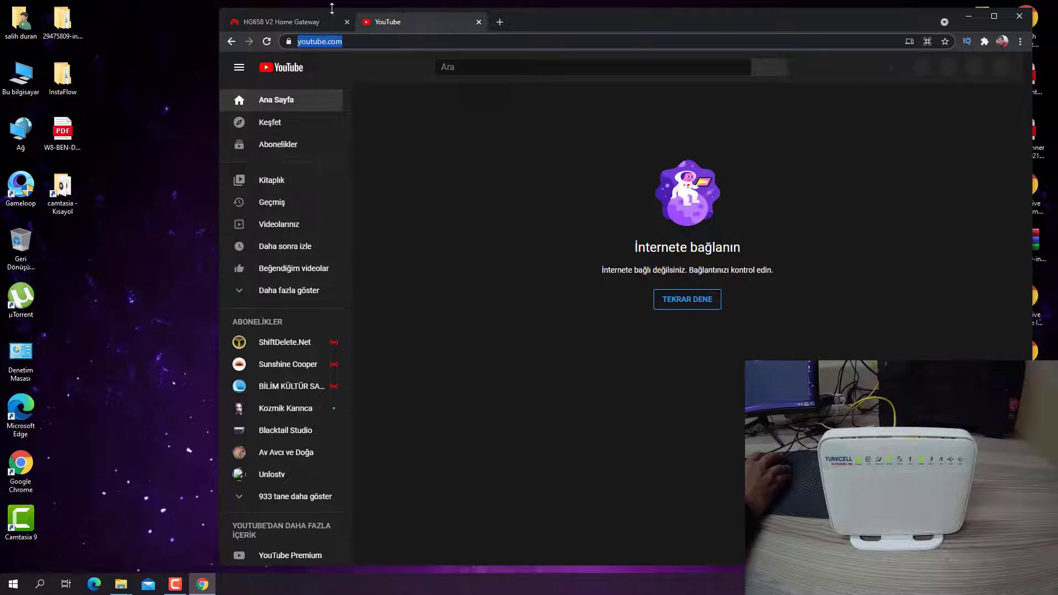
left_click(332, 21)
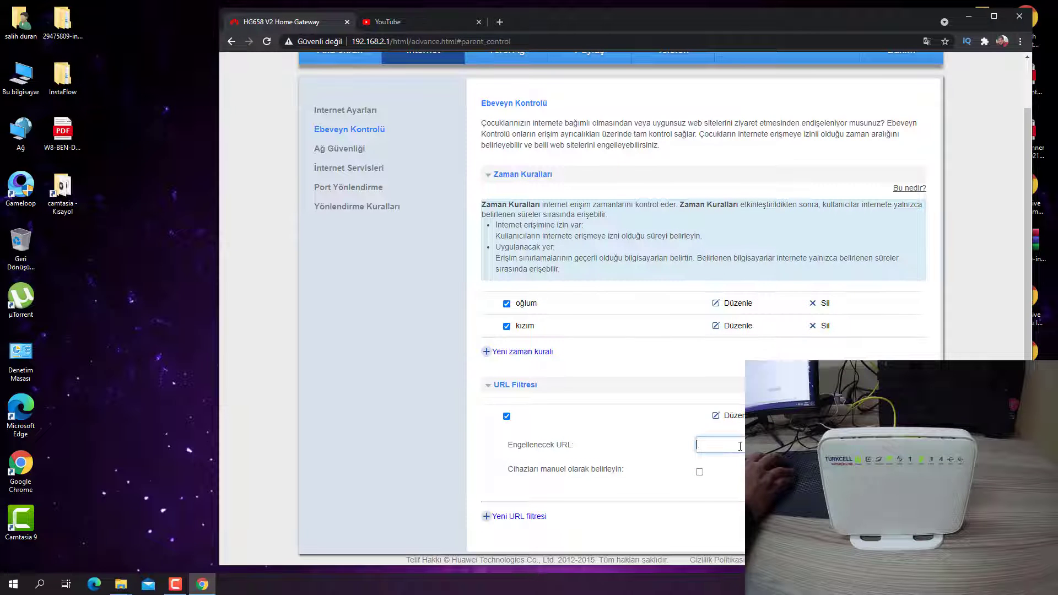
key("ctrl+v")
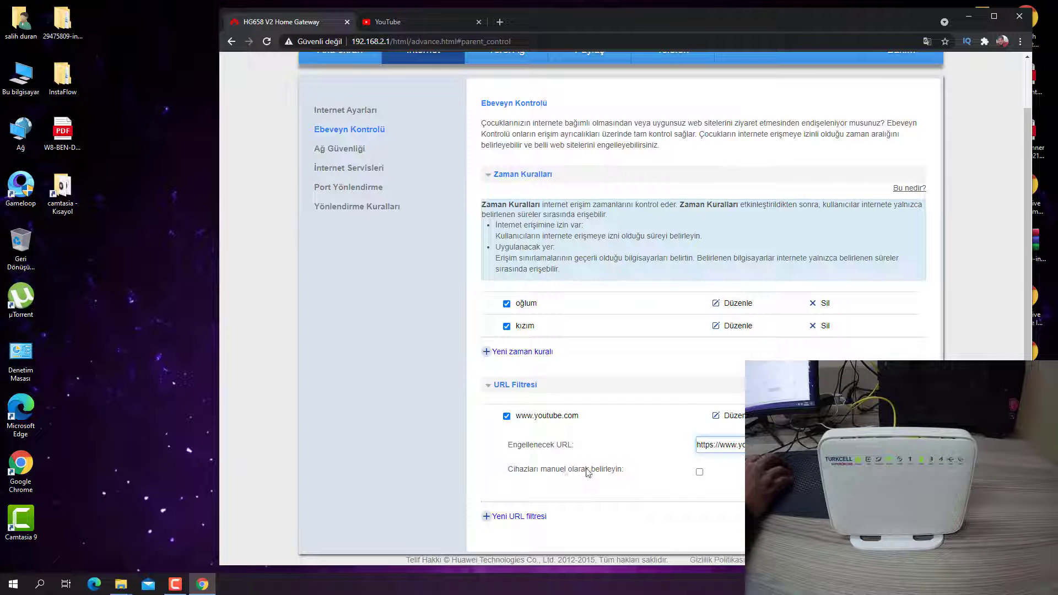
Switch to manually chosen devices, tick several wireless devices and submit the filter.
left_click(700, 472)
scroll(674, 242, "down", 3)
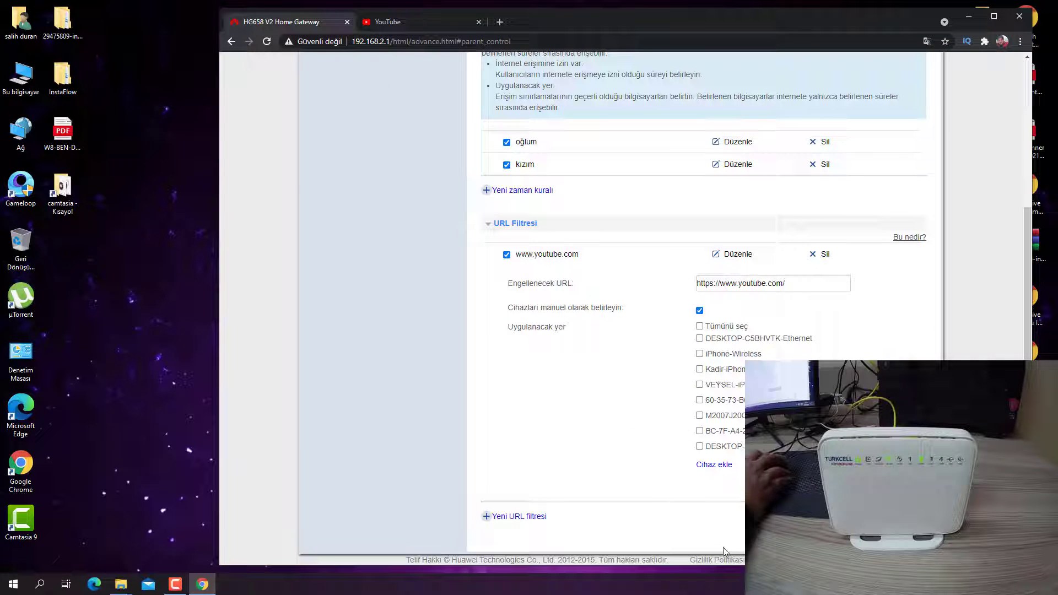
left_click(700, 385)
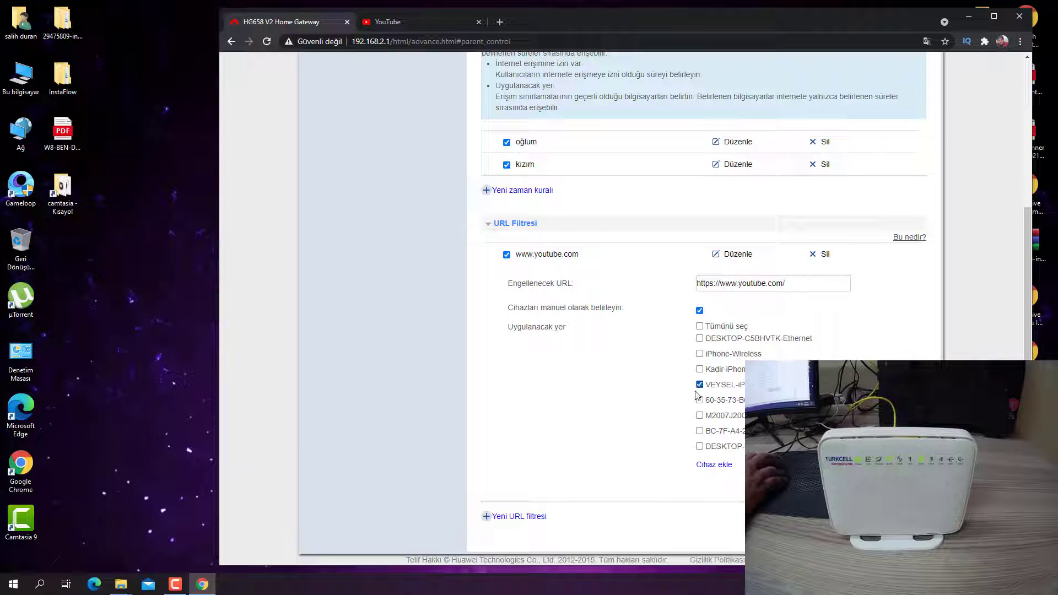
left_click(700, 401)
left_click(700, 430)
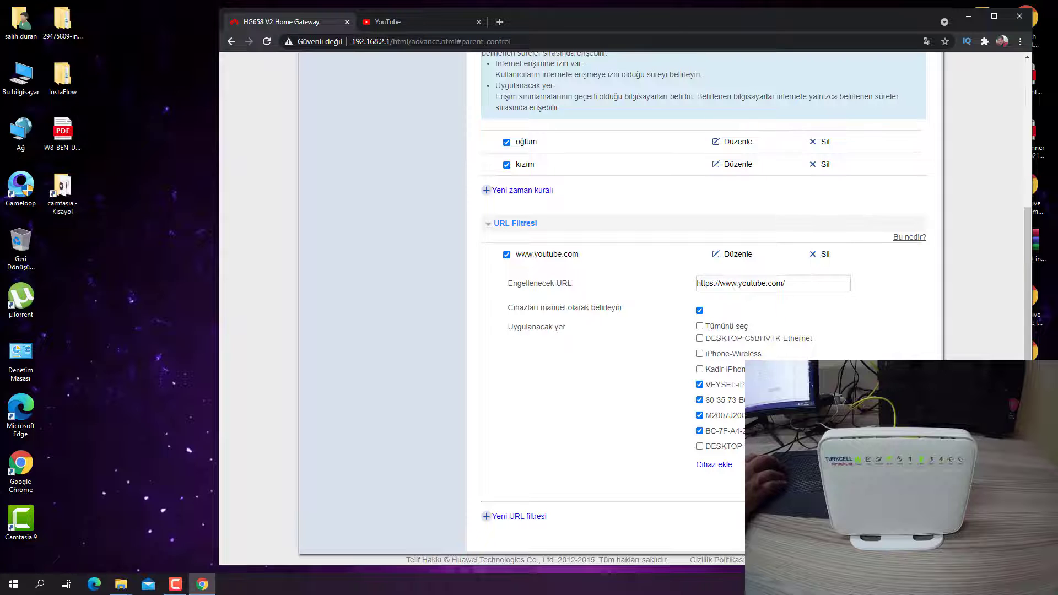
left_click(783, 485)
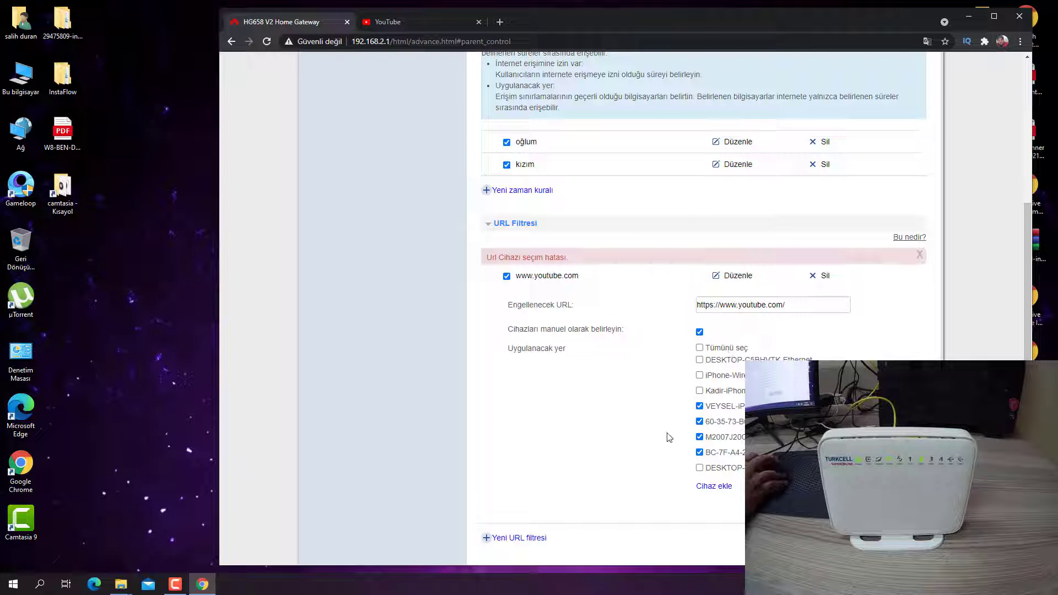
Narrow the YouTube filter to DESKTOP-C5BHVTK-Ethernet only and save it.
left_click(700, 406)
left_click_drag(702, 452, 706, 331)
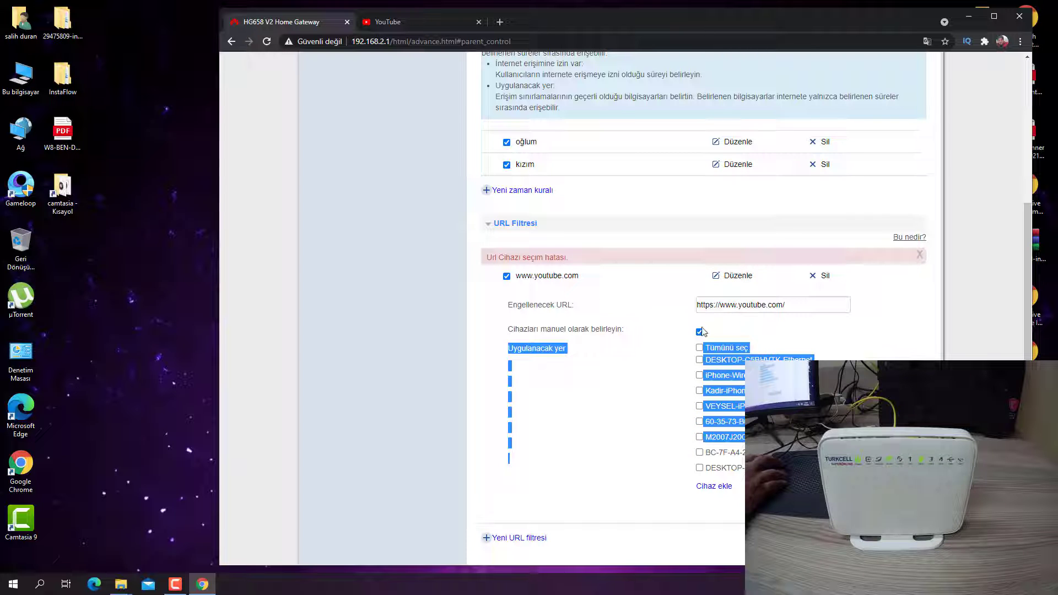
left_click(700, 348)
left_click(700, 349)
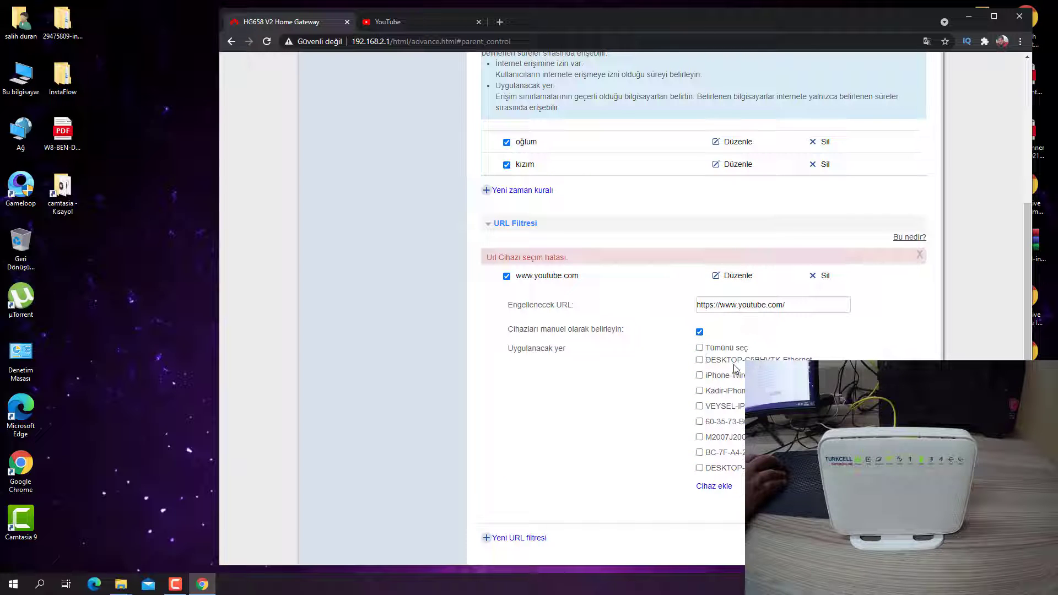
left_click(699, 360)
key("Return")
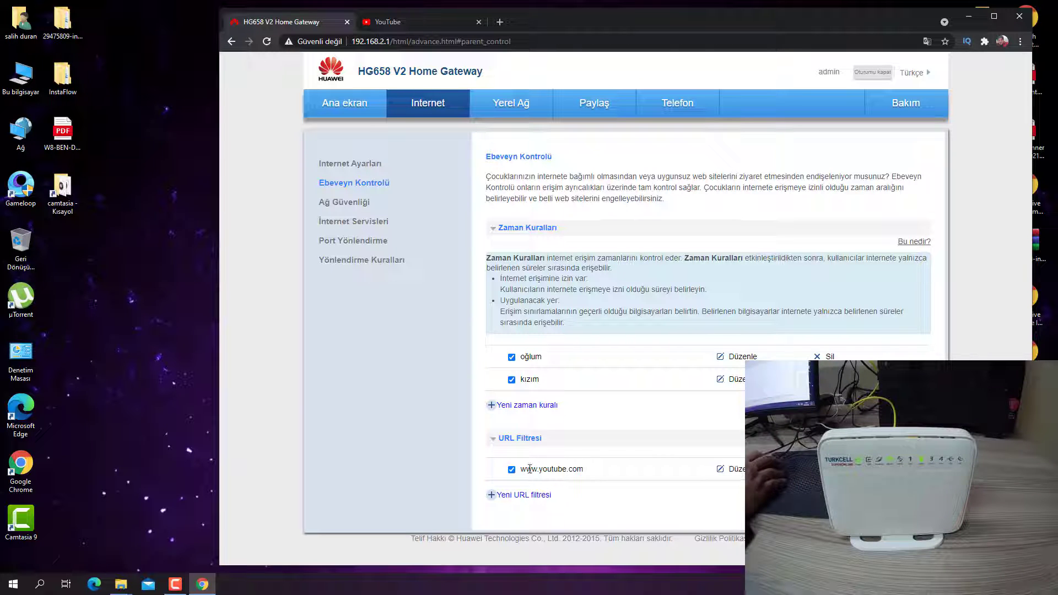
left_click(830, 469)
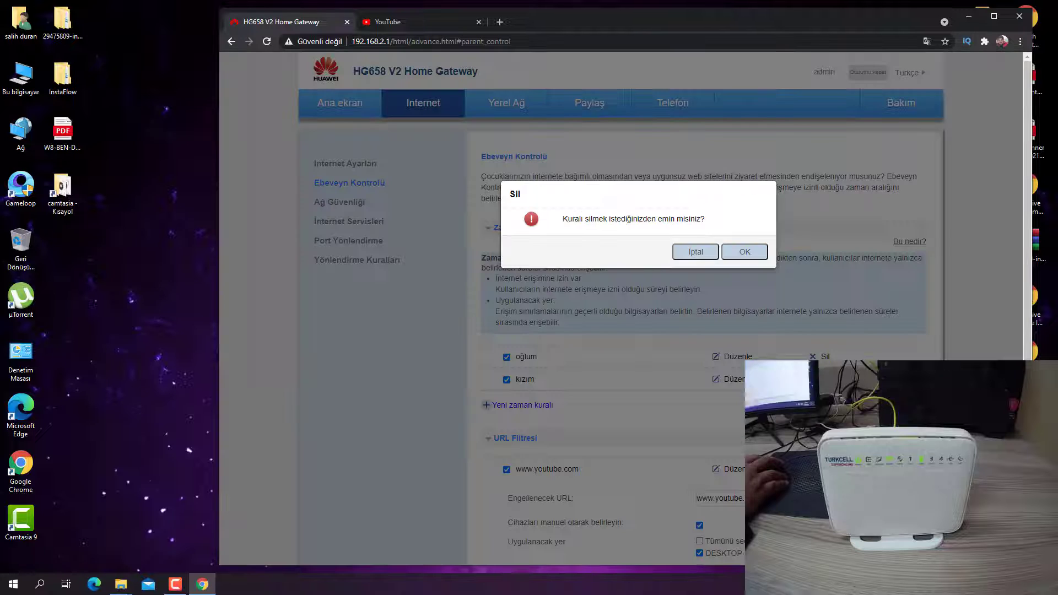
left_click(745, 251)
left_click(829, 379)
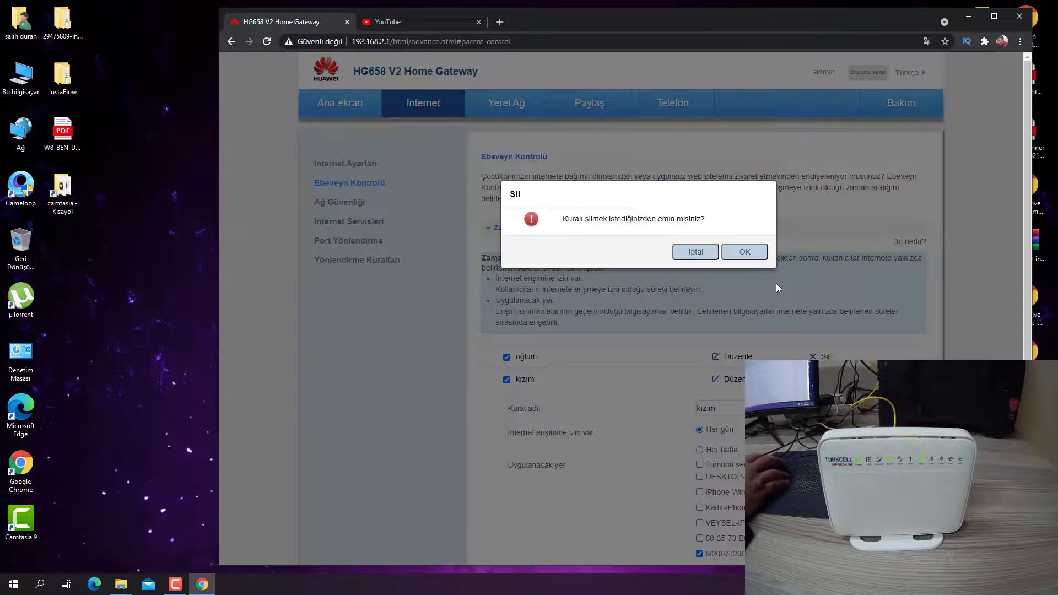
left_click(747, 253)
left_click(830, 357)
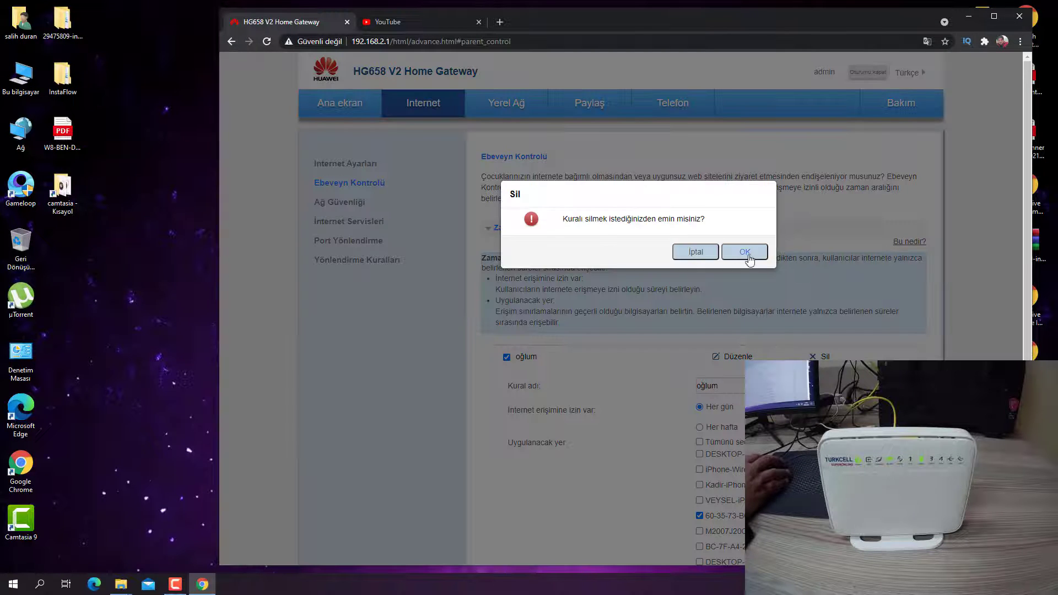
left_click(747, 252)
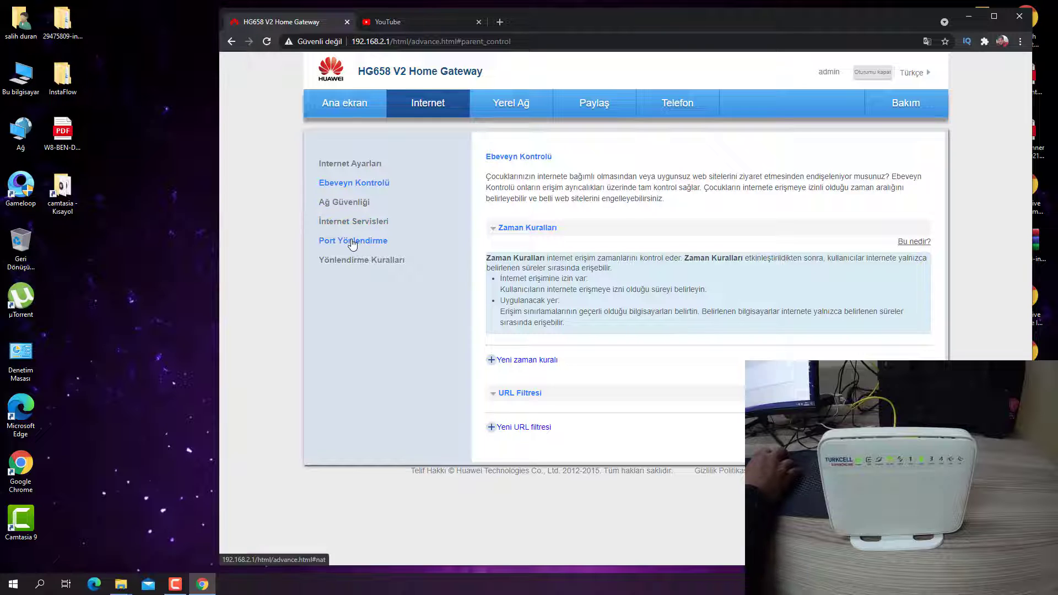
Look at İnternet Servisleri and Yönlendirme Kuralları, showing then hiding the dynamic routing table.
left_click(334, 223)
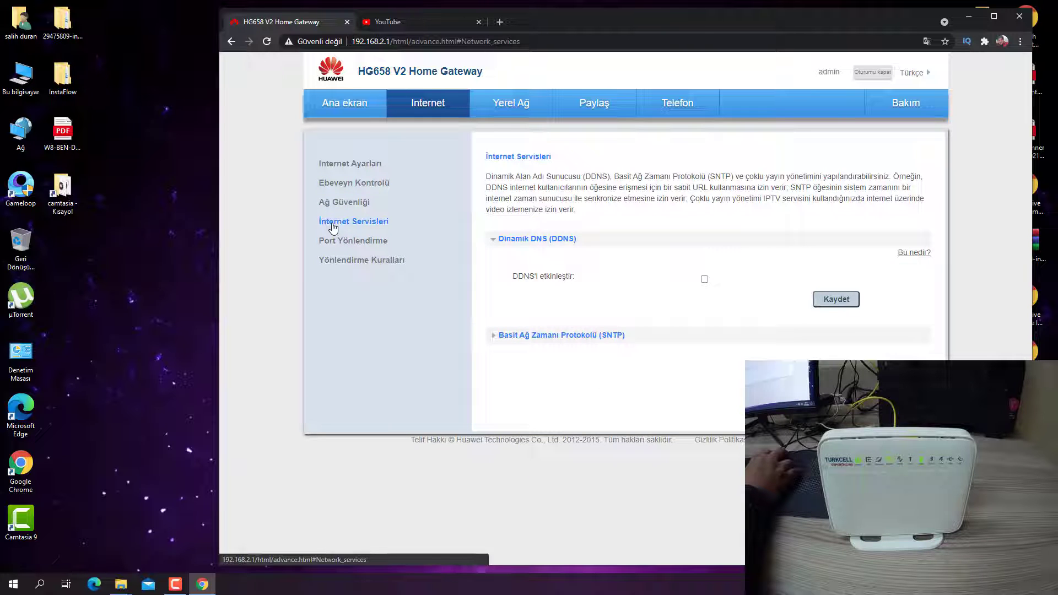
left_click(361, 261)
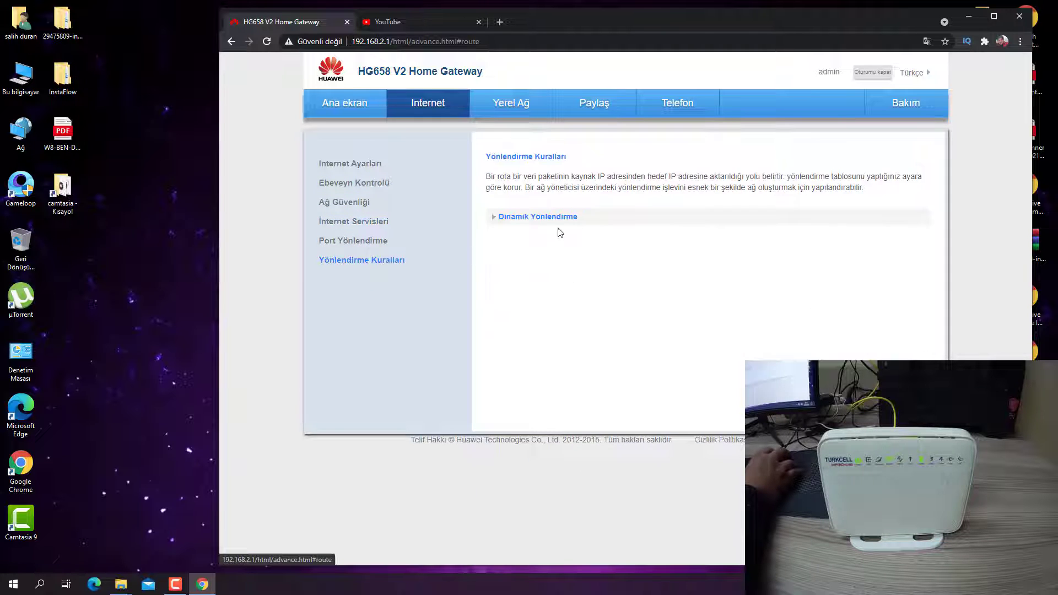
left_click(521, 218)
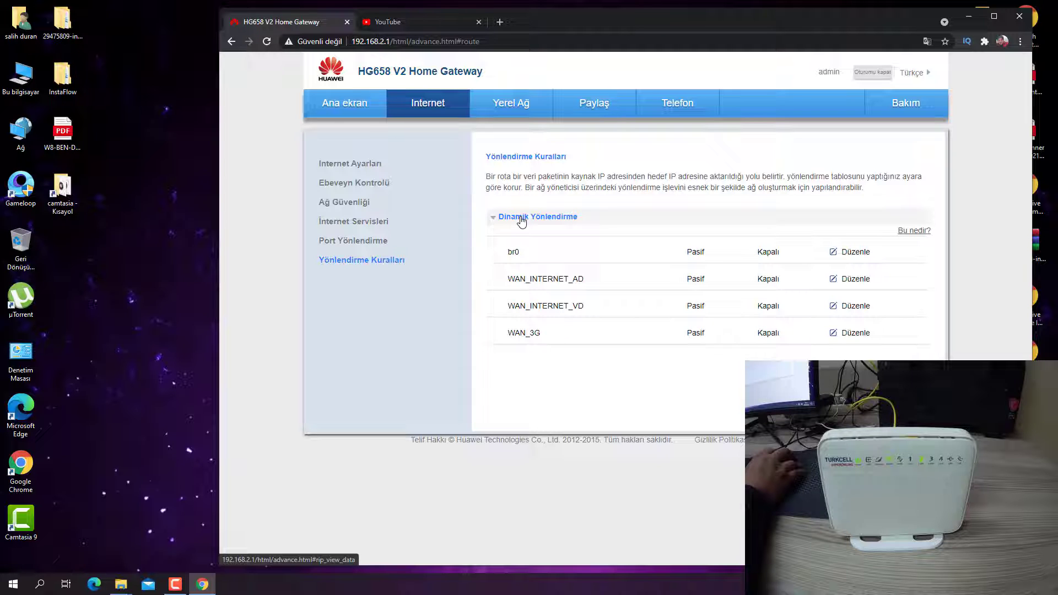
left_click(521, 219)
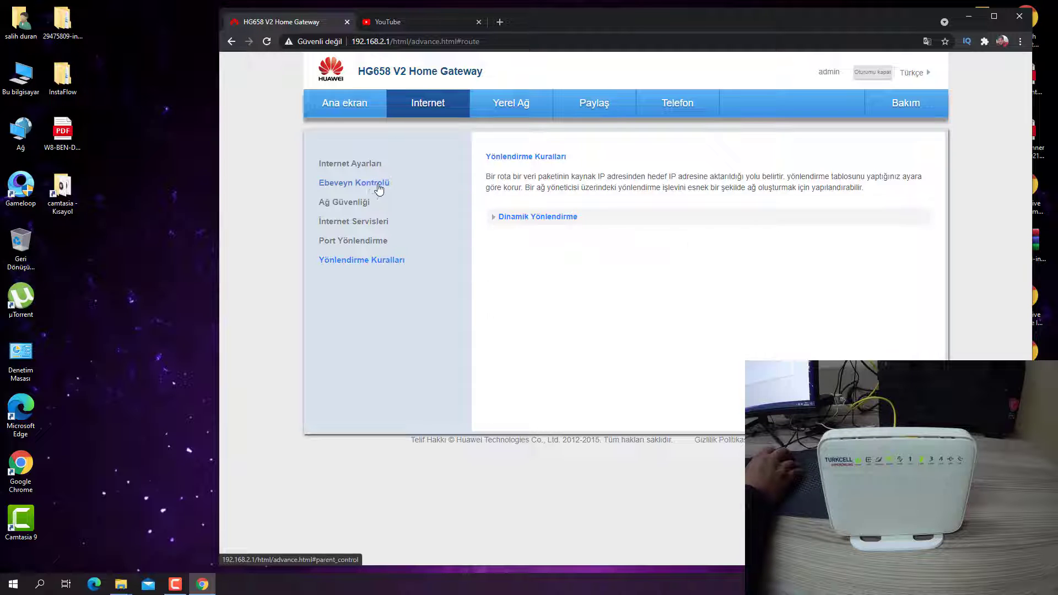
Explore Ağ Güvenliği's Uygulama Filtresi section, then open the LAN Aygıtları device list.
left_click(345, 208)
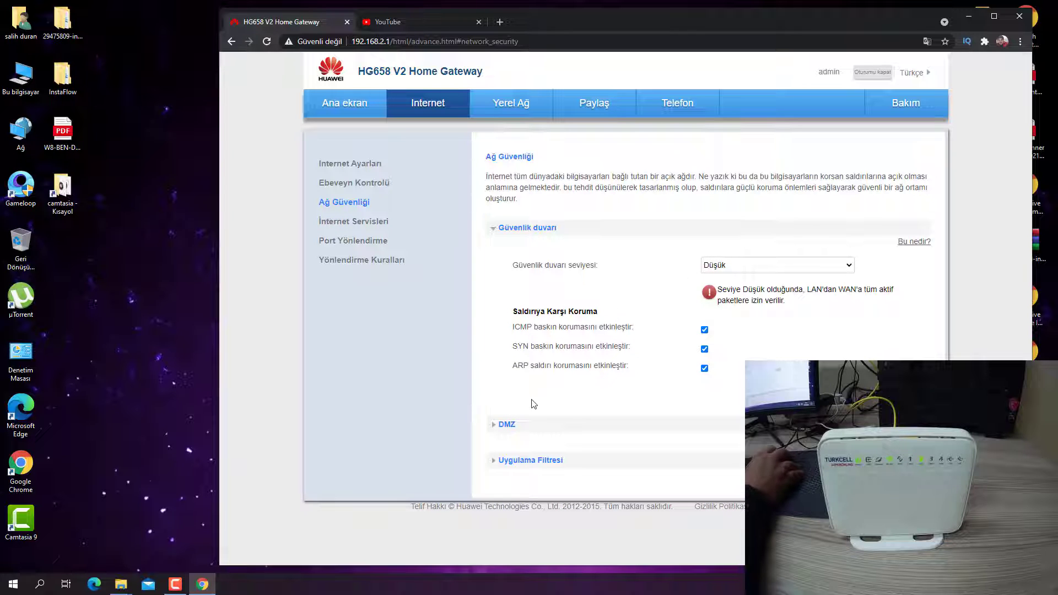
left_click(494, 460)
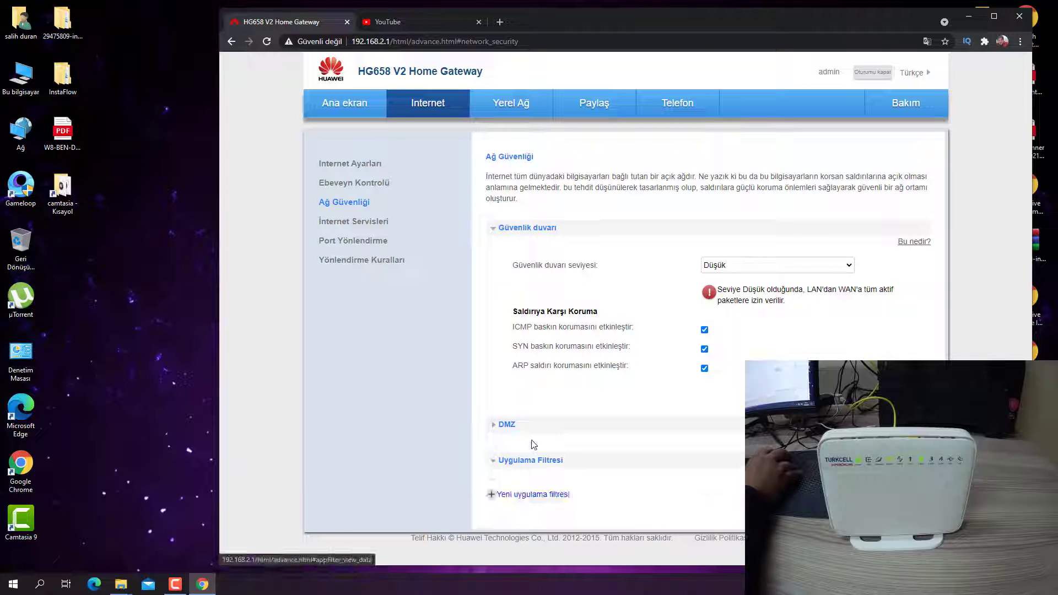
left_click(503, 495)
scroll(607, 452, "down", 3)
scroll(615, 463, "down", 2)
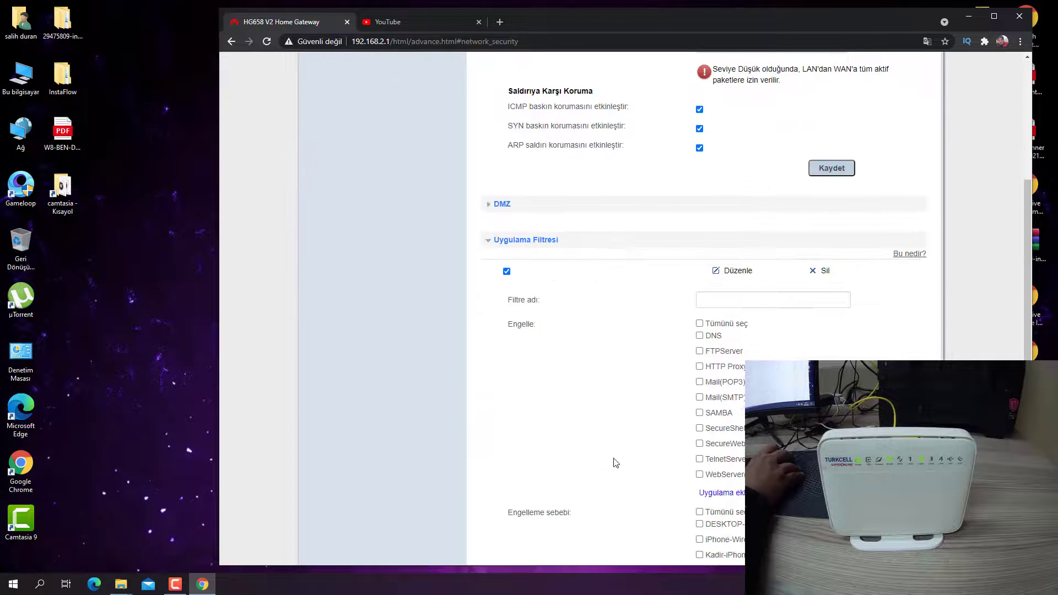
scroll(500, 342, "up", 2)
left_click(505, 328)
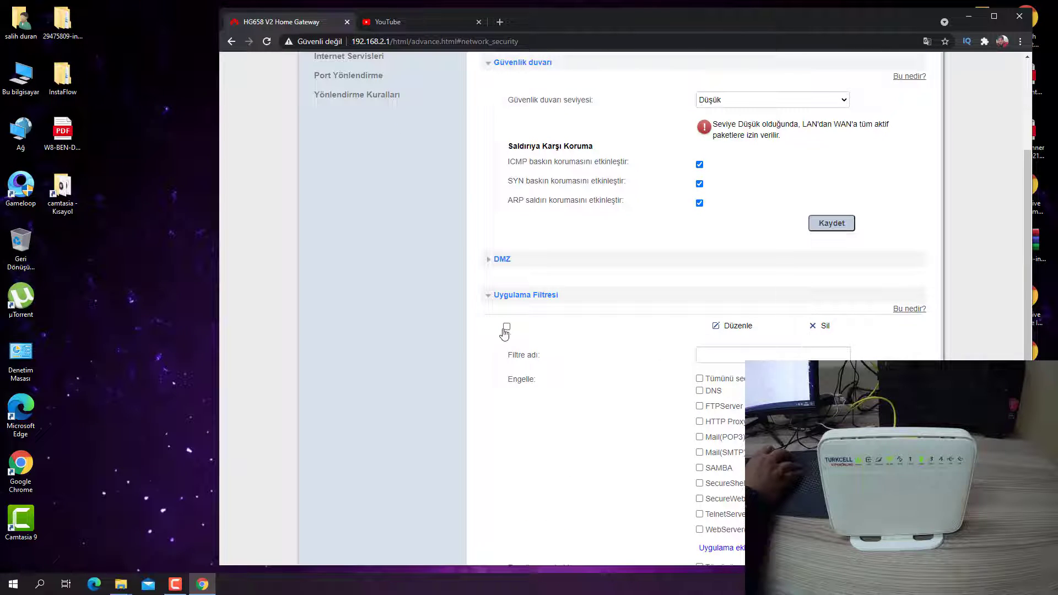
left_click(489, 296)
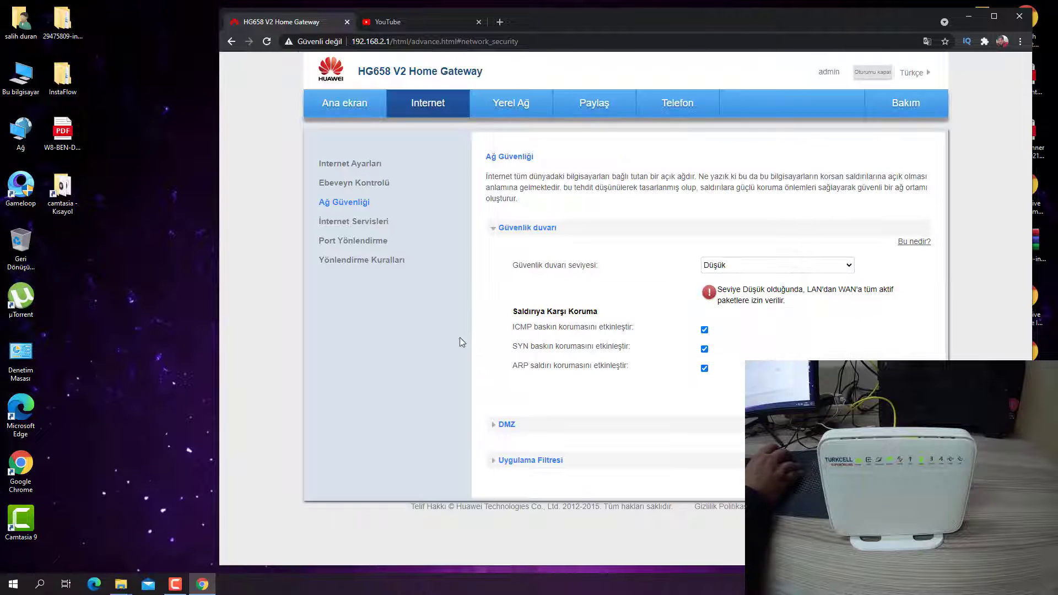
left_click(504, 102)
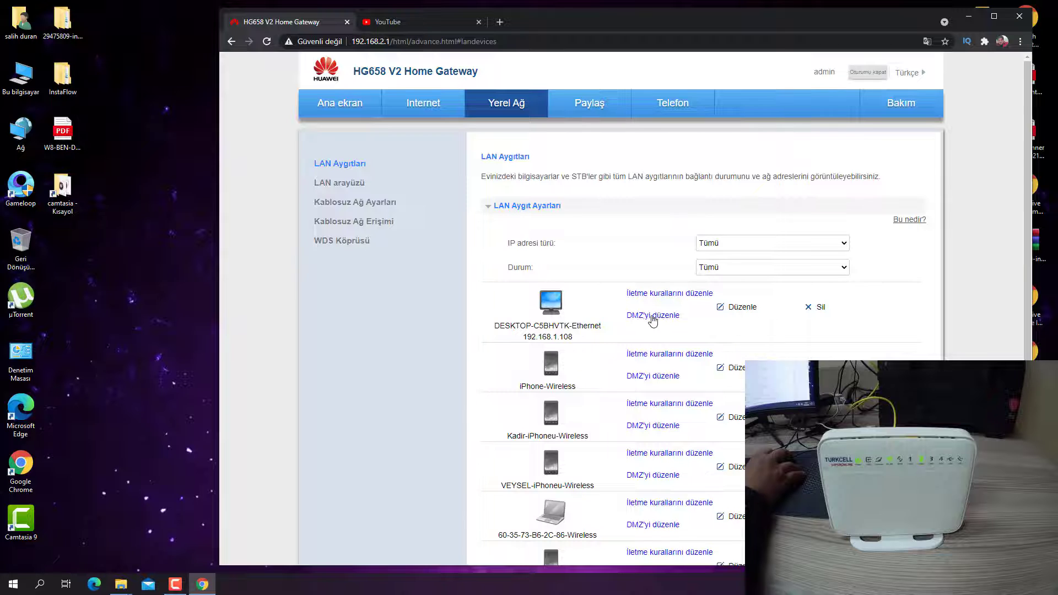
Pass through DMZ, İnternet Servisleri, Internet Ayarları and LAN devices to reach Port Yönlendirme.
left_click(653, 316)
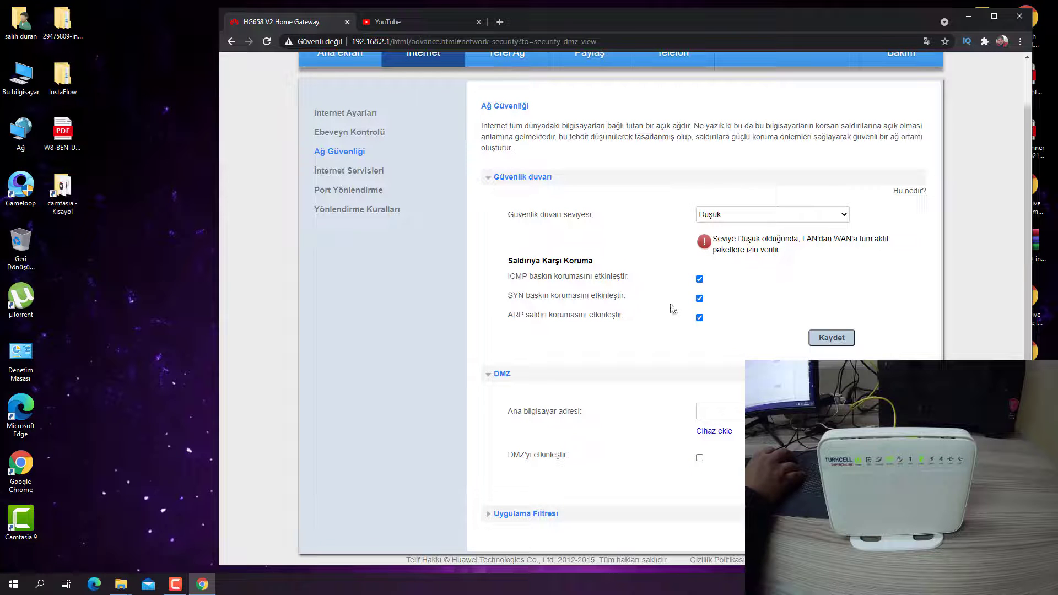
left_click(374, 178)
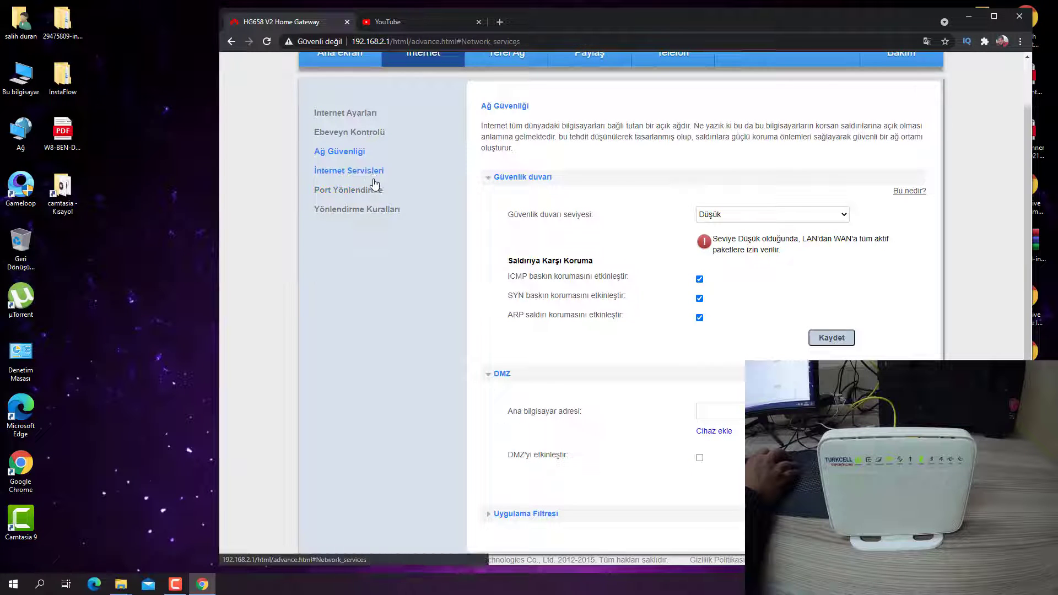
left_click(343, 164)
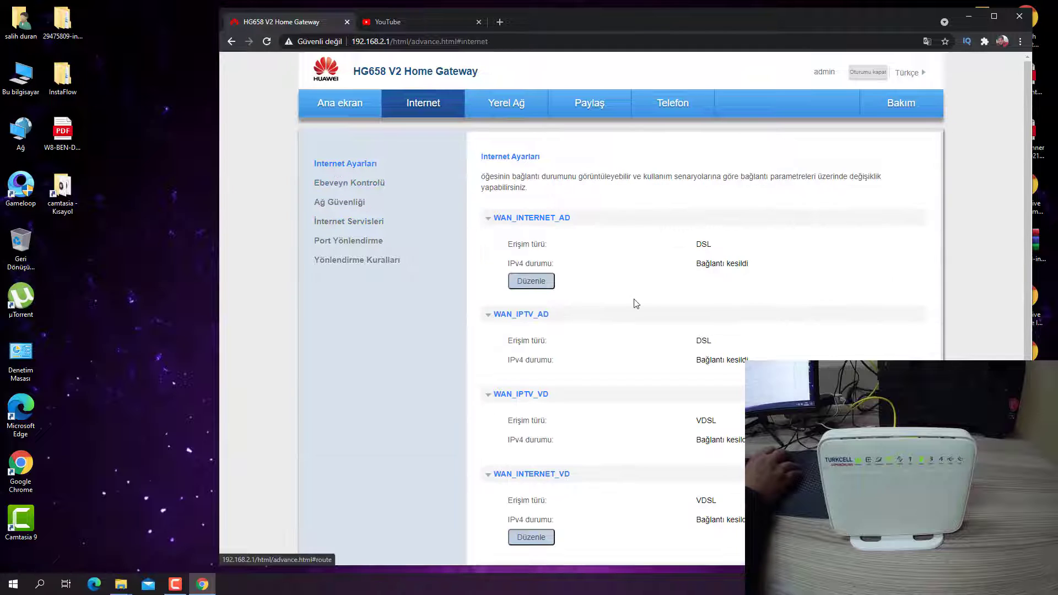
left_click(515, 106)
scroll(587, 328, "down", 2)
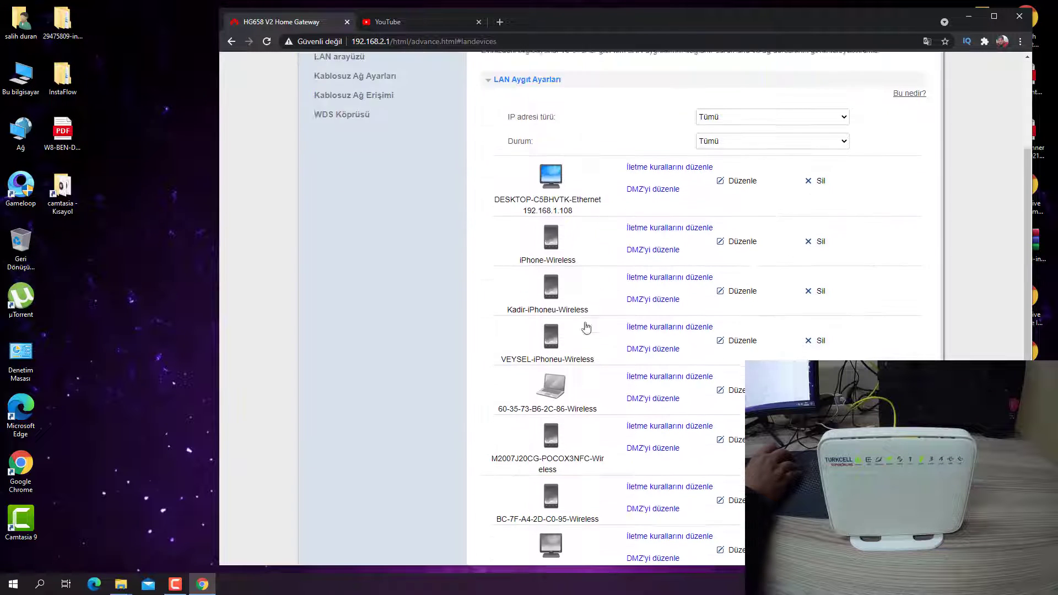
scroll(586, 327, "up", 2)
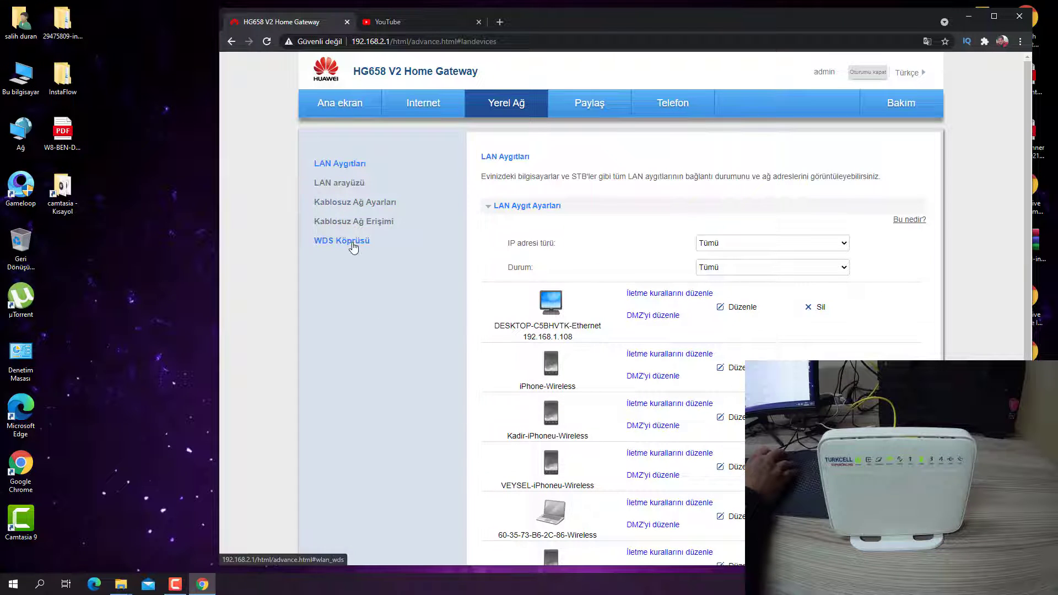
left_click(422, 105)
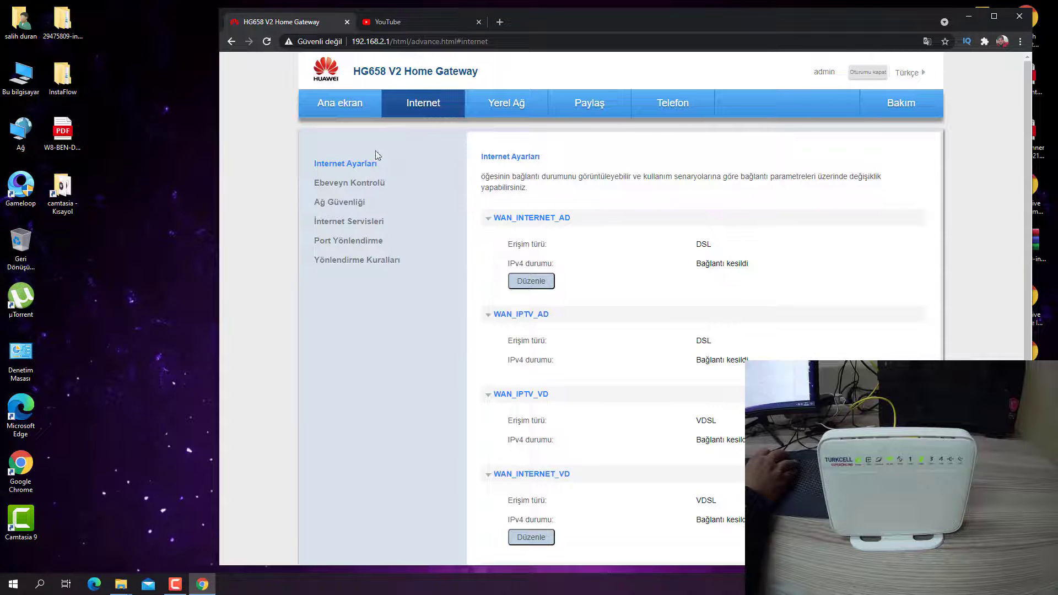
left_click(377, 243)
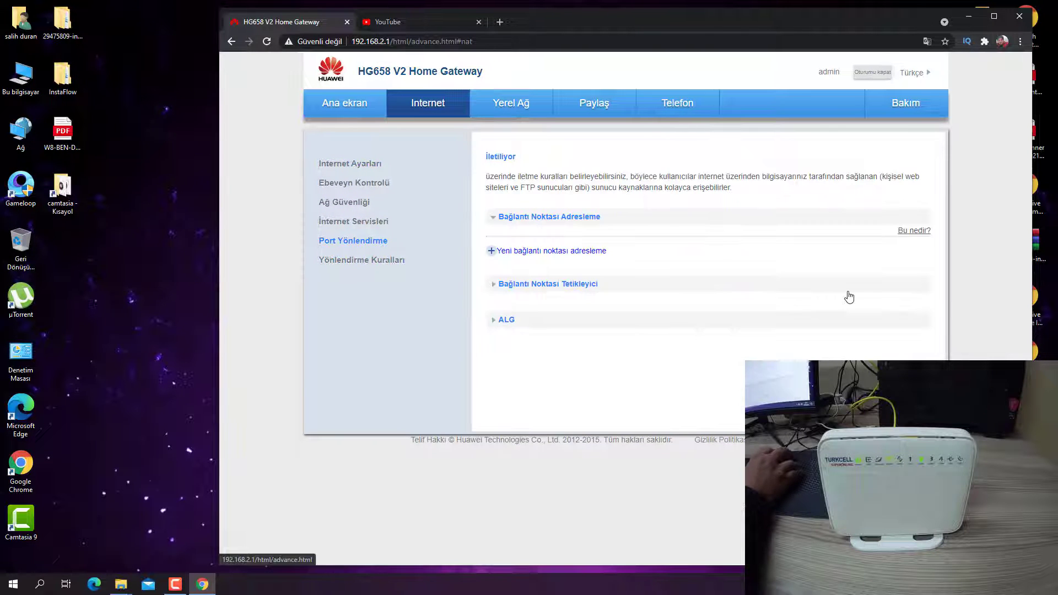
Expand and collapse the Tetikleyici and ALG sections, then start a new port-mapping rule.
left_click(494, 287)
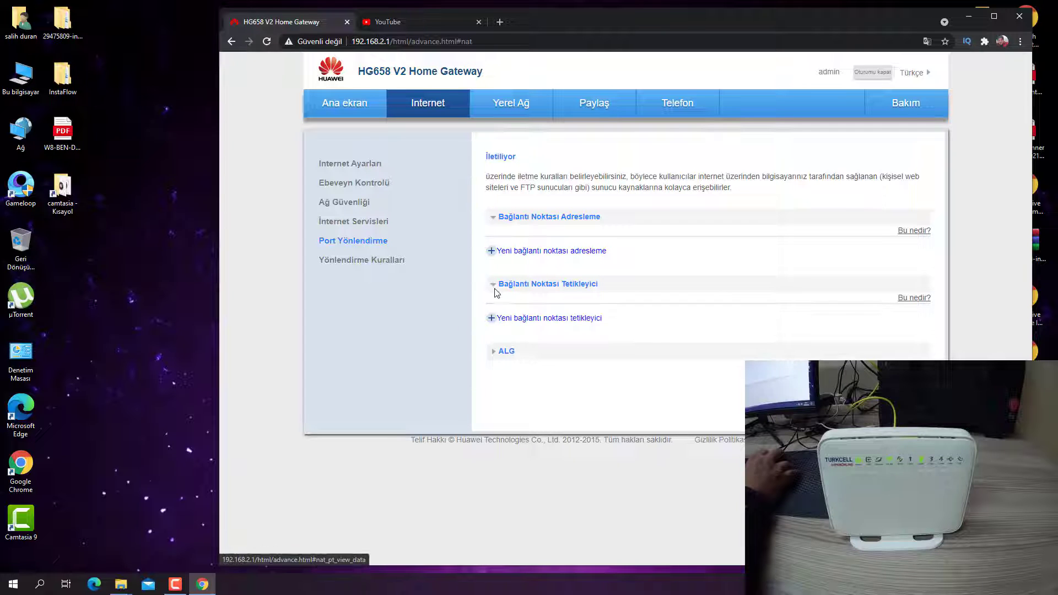
left_click(495, 287)
left_click(499, 321)
left_click(495, 322)
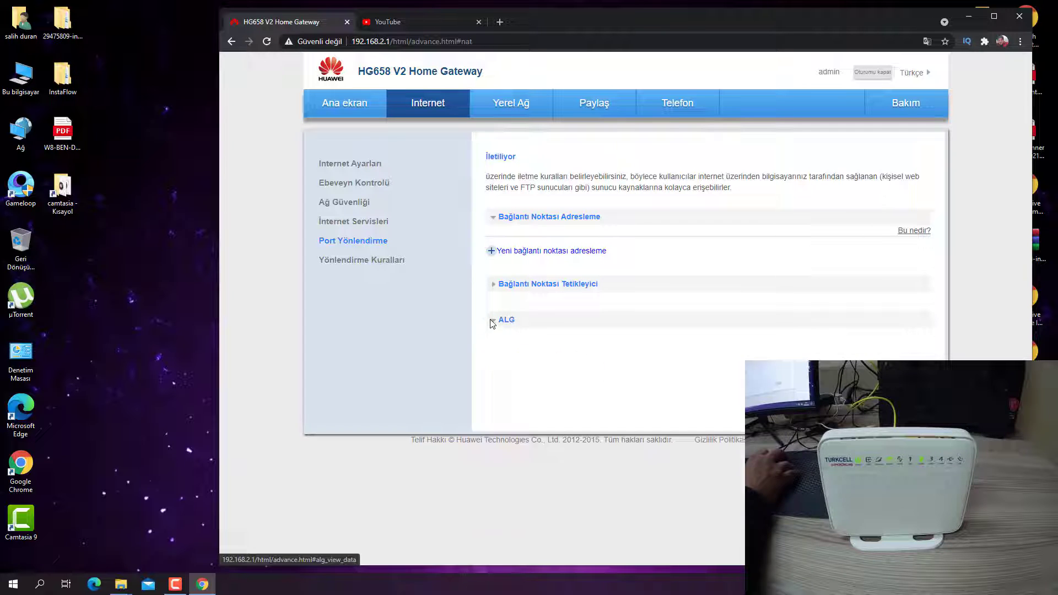
left_click(496, 322)
left_click(495, 321)
left_click(508, 251)
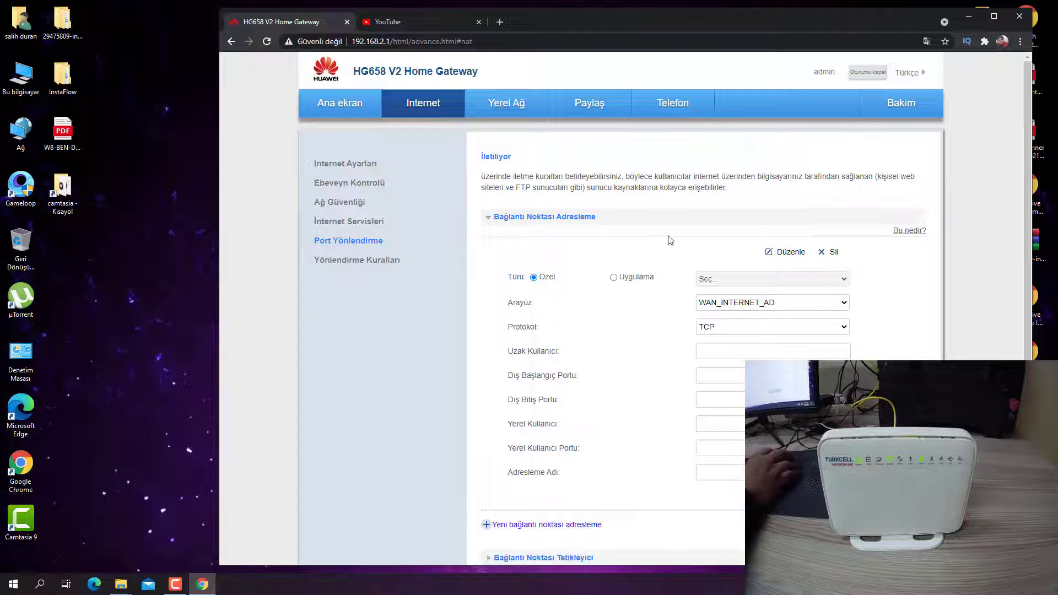
Set the rule type to Uygulama with FTP server as the application.
left_click(613, 277)
left_click(834, 282)
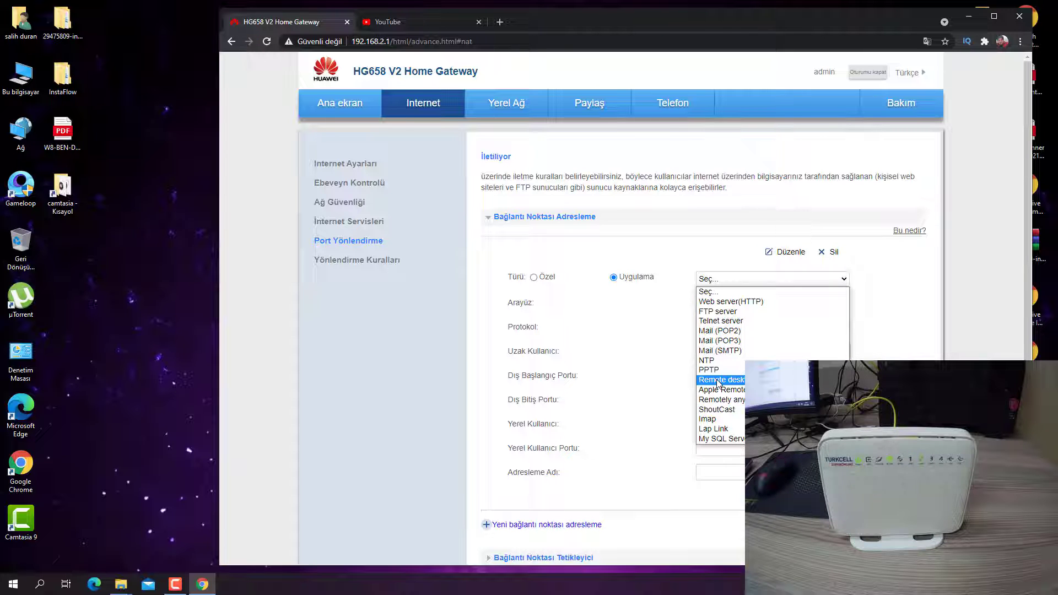
left_click(711, 312)
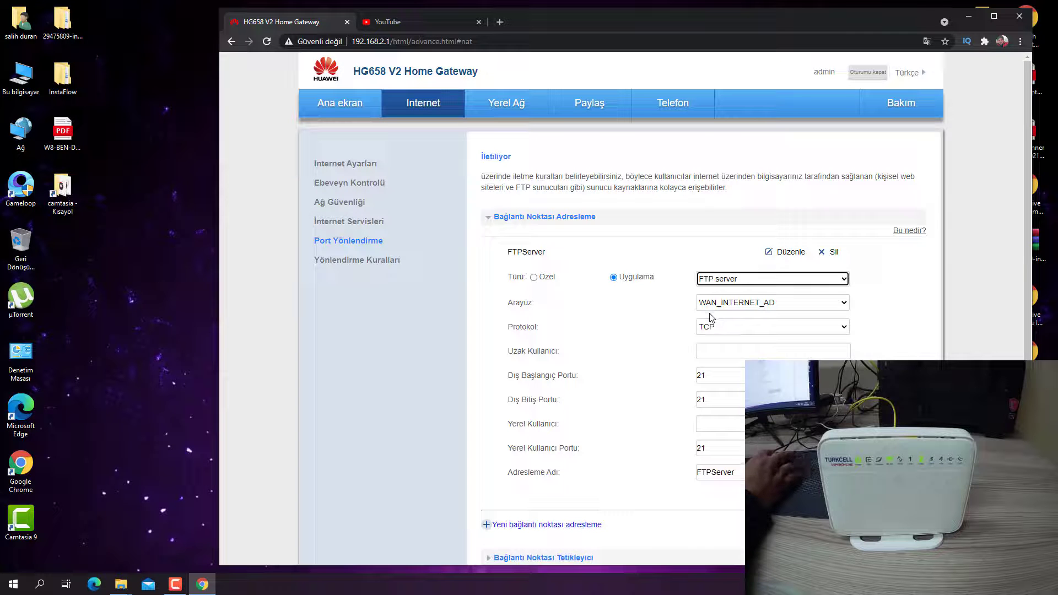
left_click(758, 279)
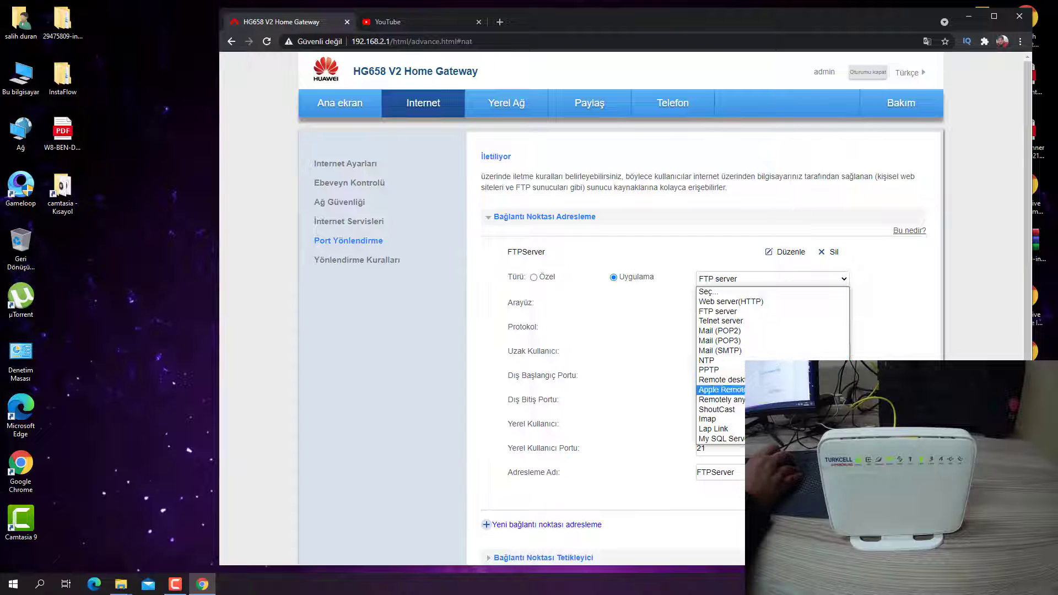
scroll(668, 455, "down", 2)
scroll(668, 456, "up", 2)
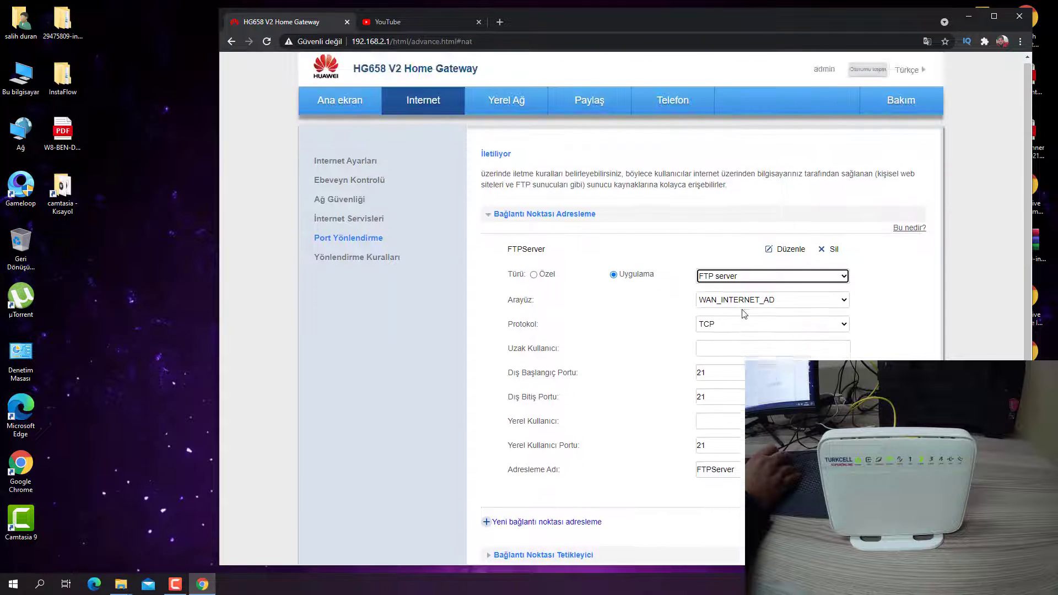
left_click(834, 278)
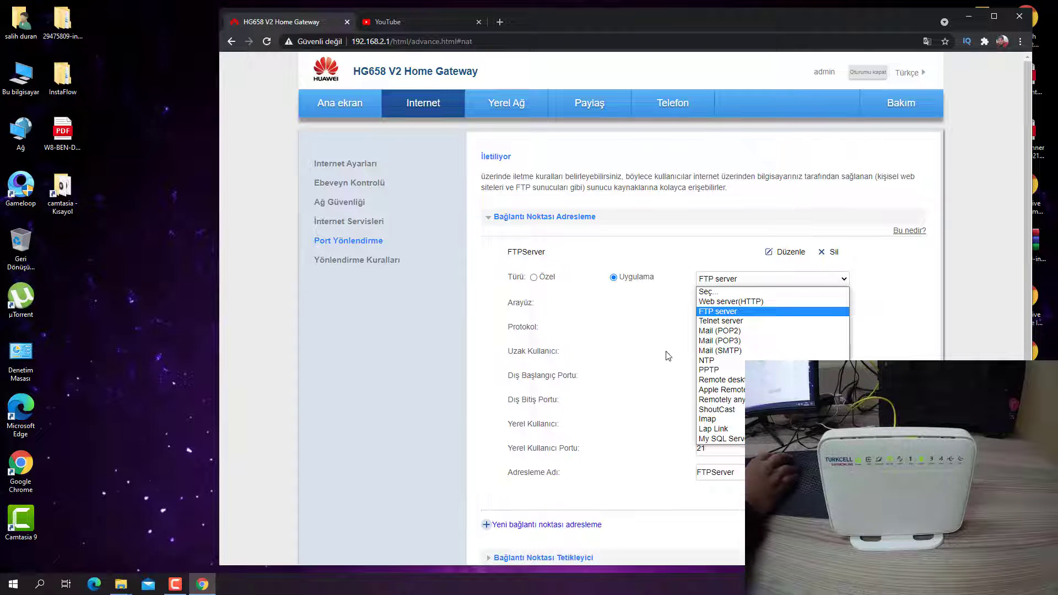
left_click(718, 312)
Set the rule's protocol to TCP/UDP.
left_click(805, 327)
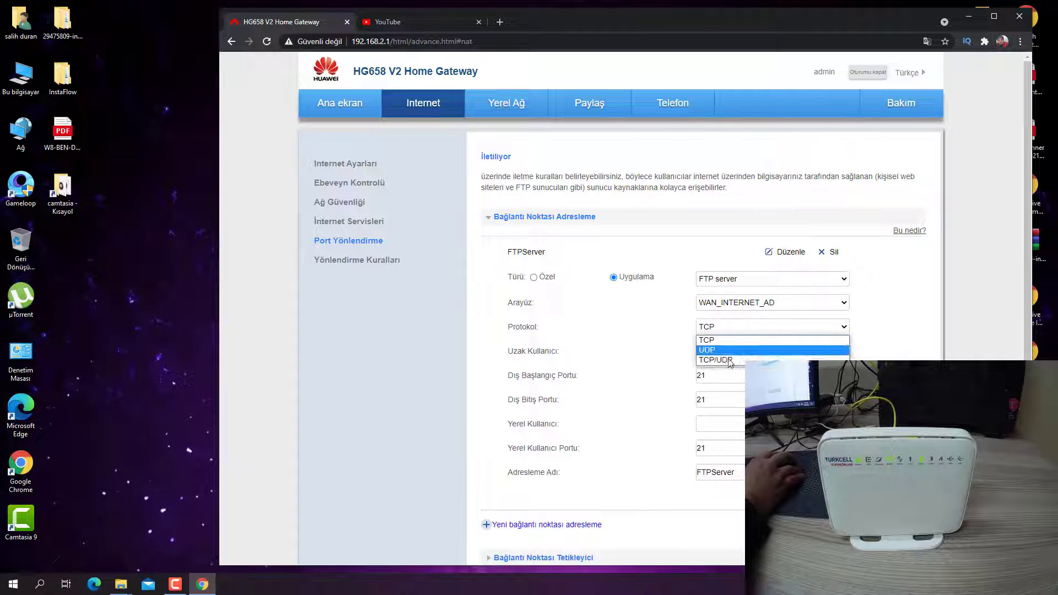
left_click(772, 348)
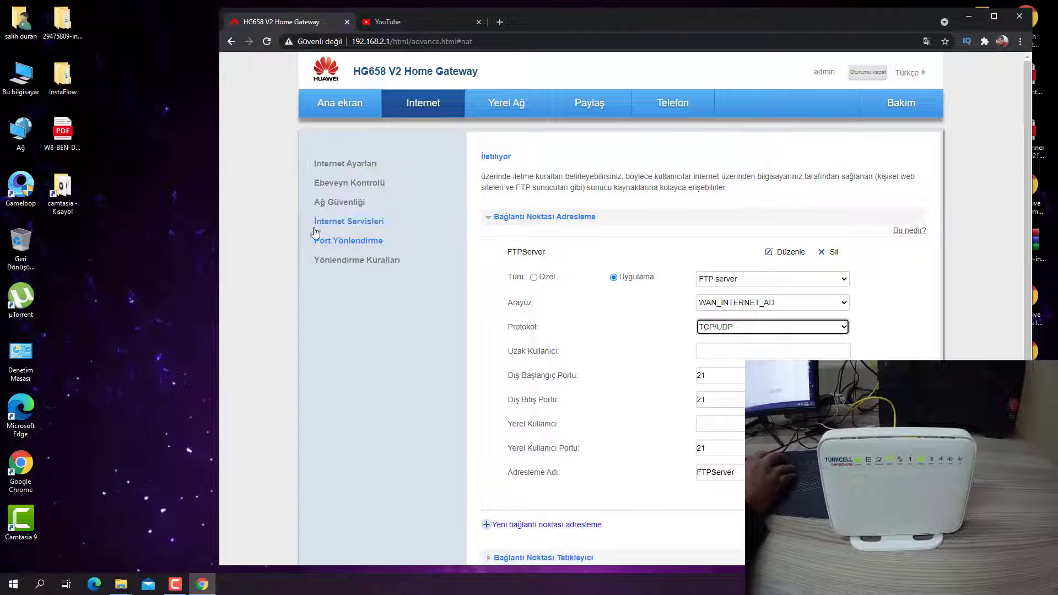
left_click_drag(337, 107, 388, 362)
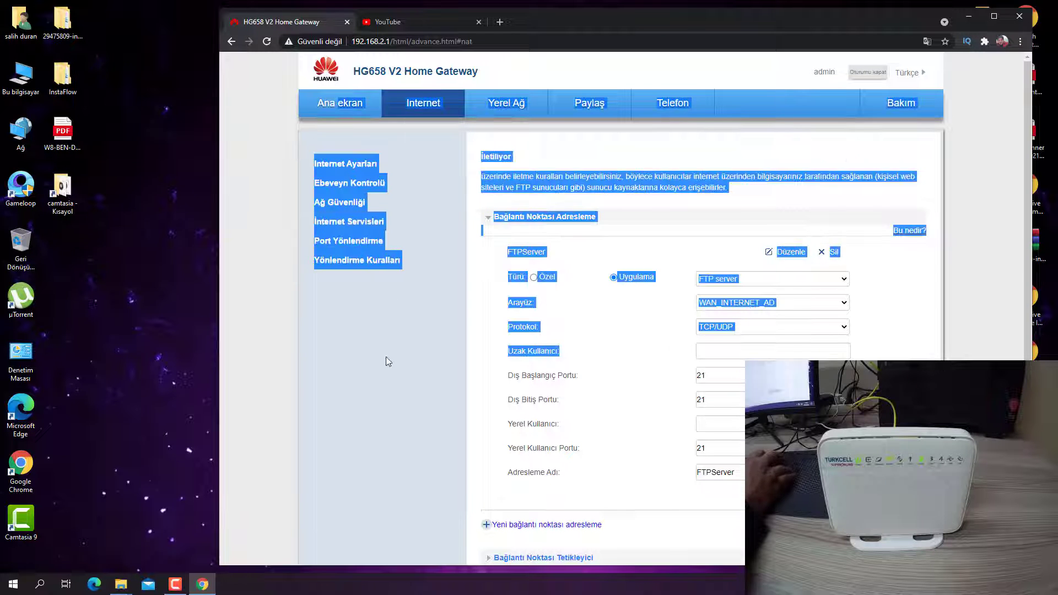
Open Depolama Paylaşımı, glance at multimedia sharing, and start adding a new USB user.
left_click(388, 361)
left_click(340, 103)
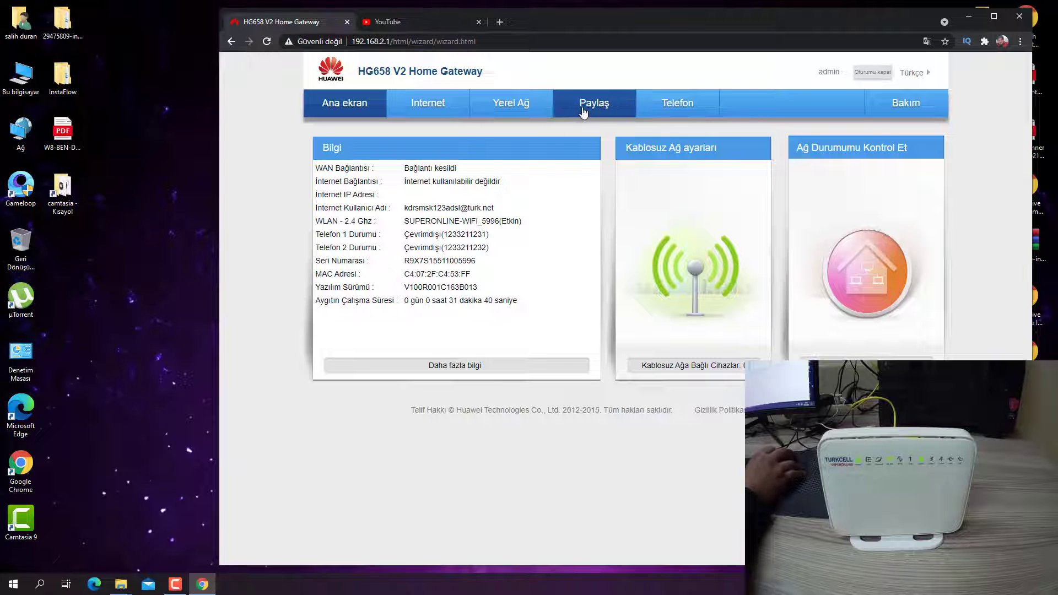
left_click(603, 107)
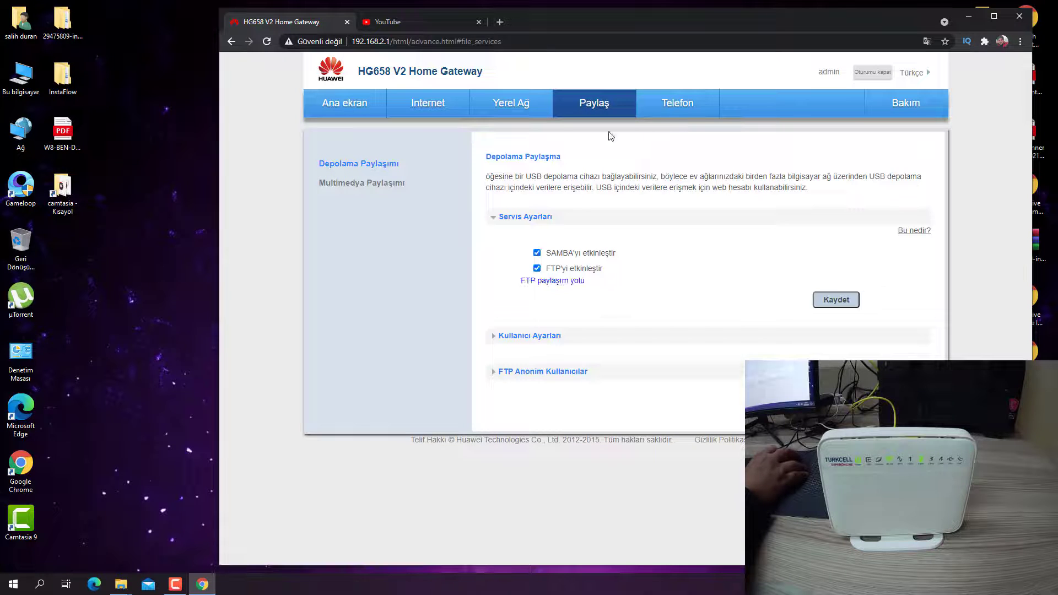
left_click(529, 337)
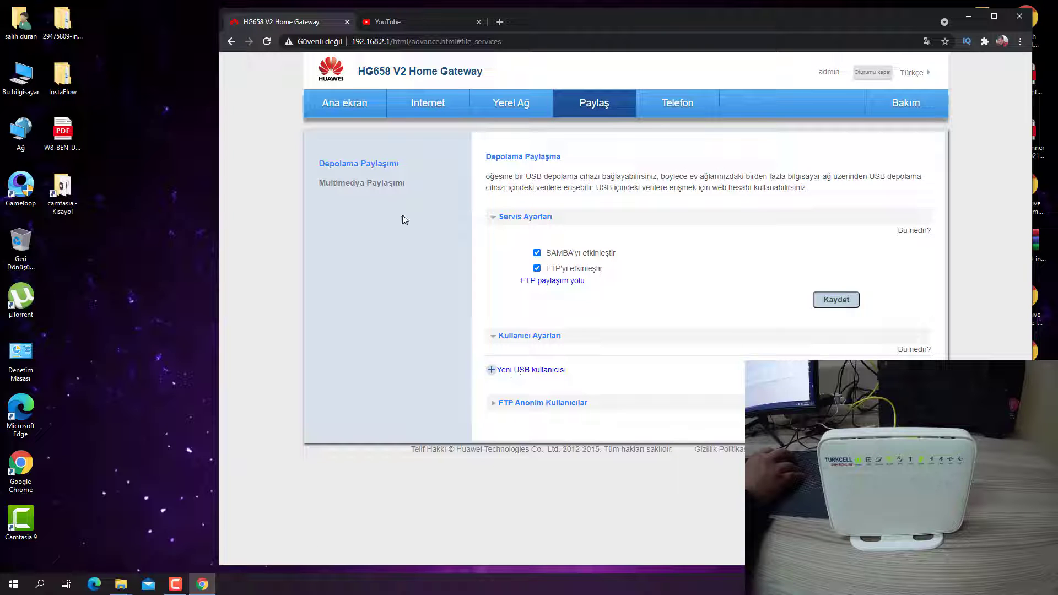
left_click(385, 185)
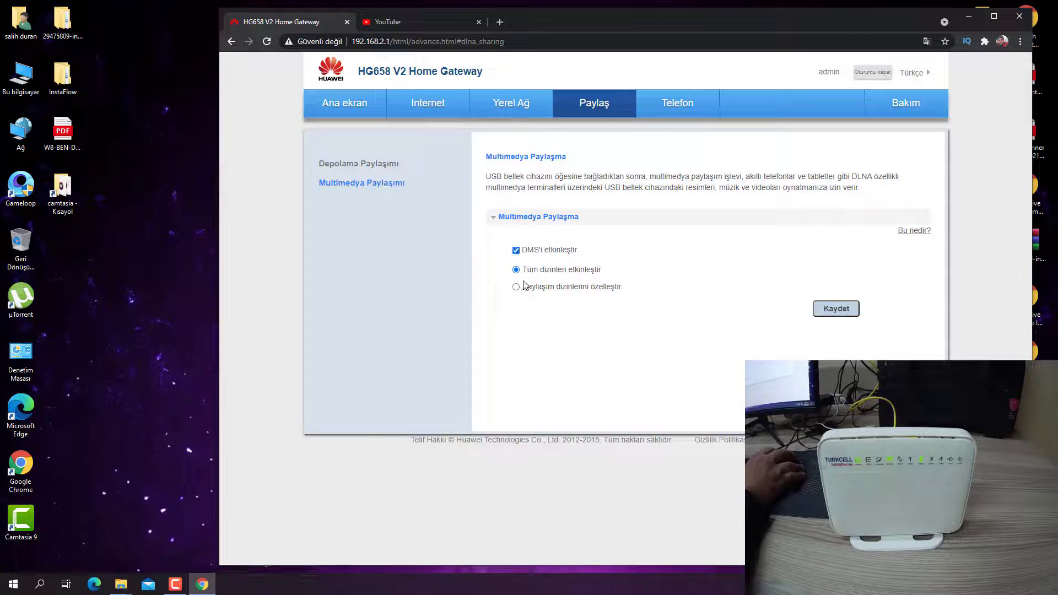
left_click(359, 165)
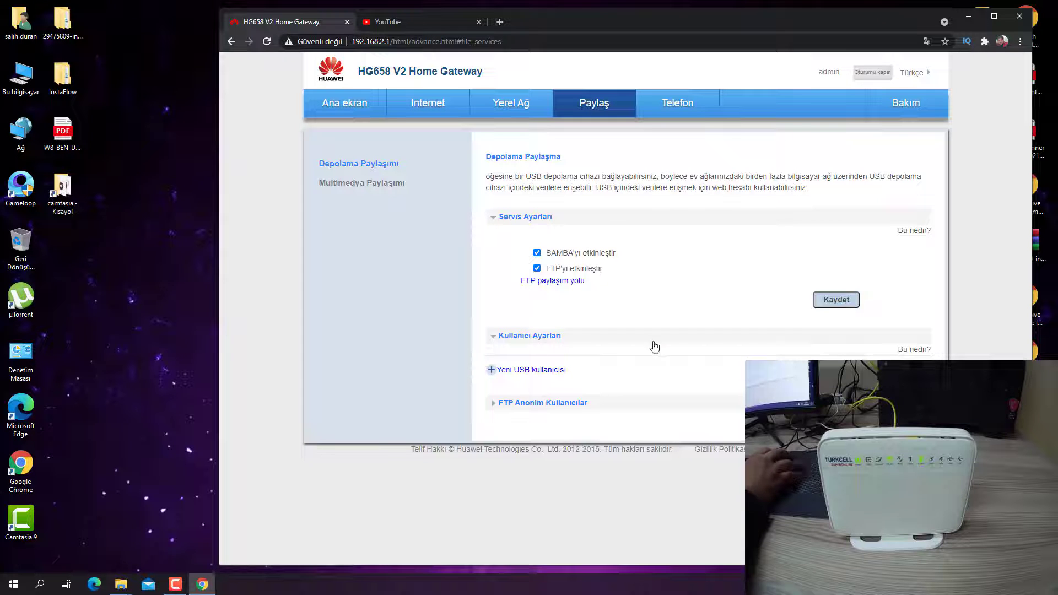
left_click(500, 370)
scroll(664, 375, "down", 1)
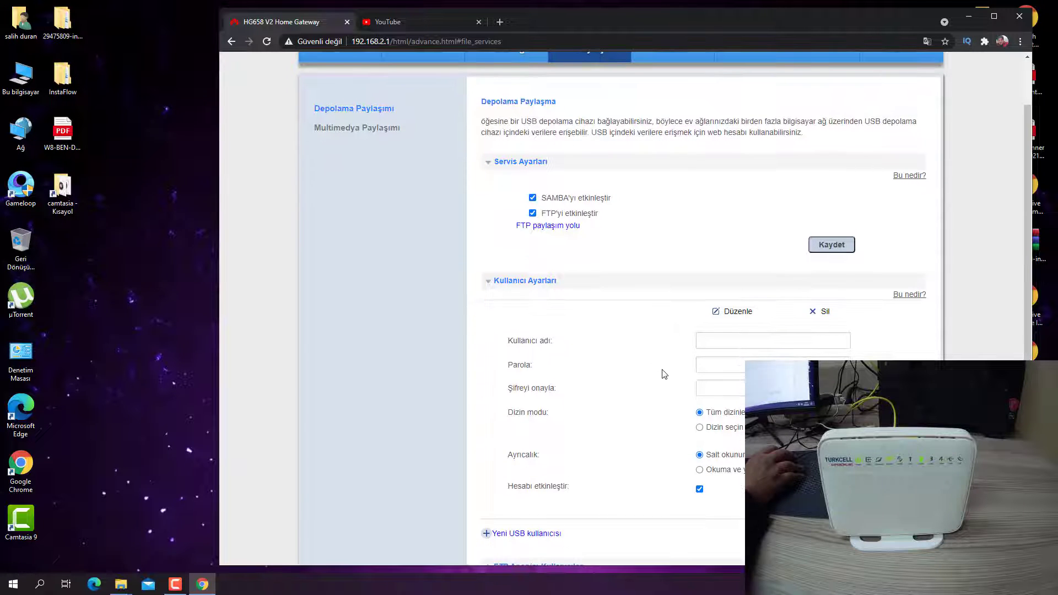
scroll(585, 354, "down", 1)
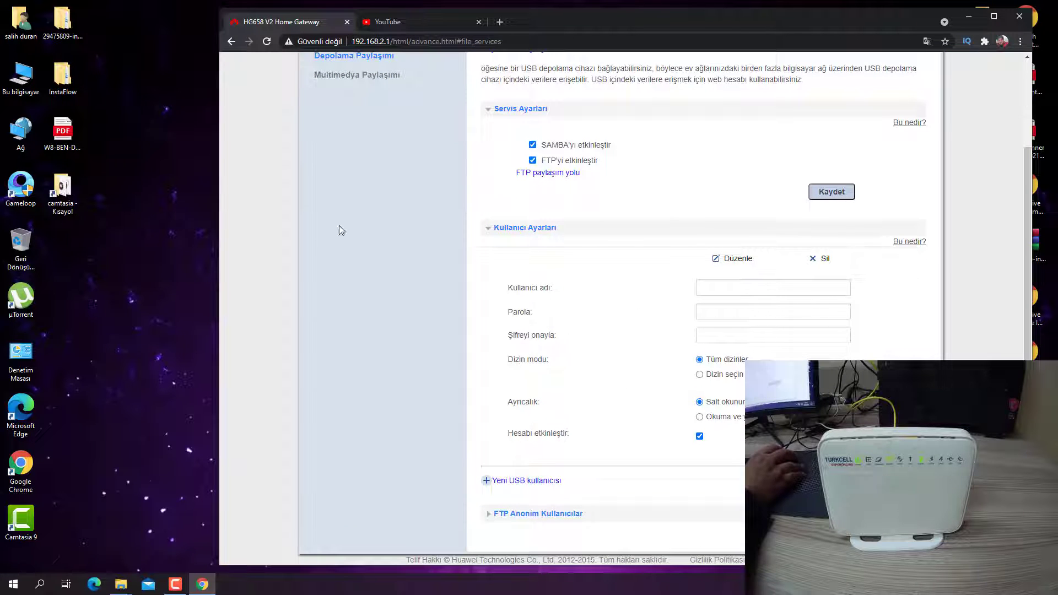
scroll(340, 231, "up", 2)
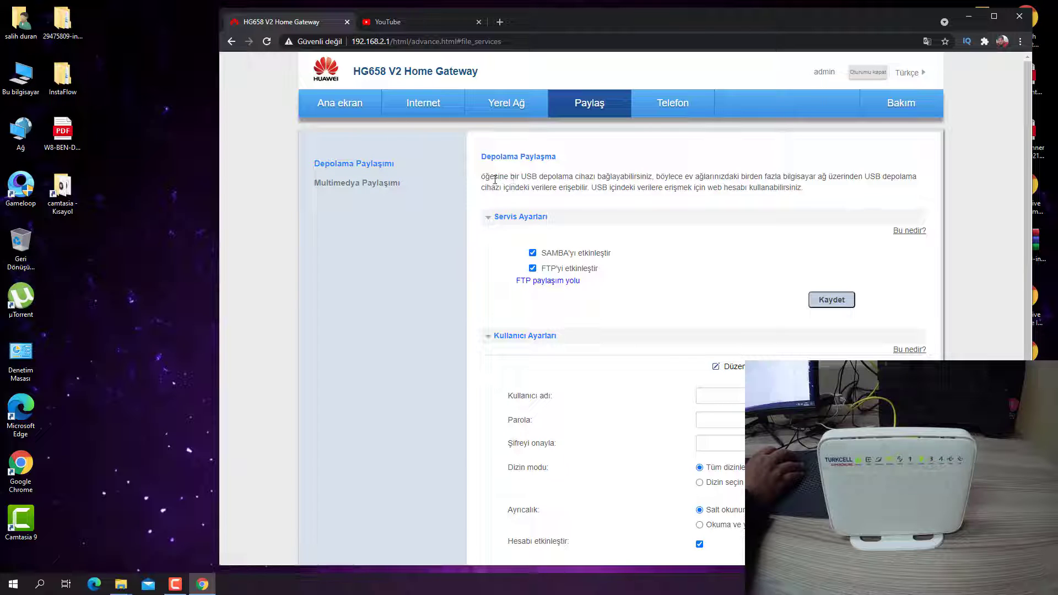
Highlight the intro and Samba description lines under Servis Ayarları while scrolling the page.
left_click_drag(494, 177, 923, 183)
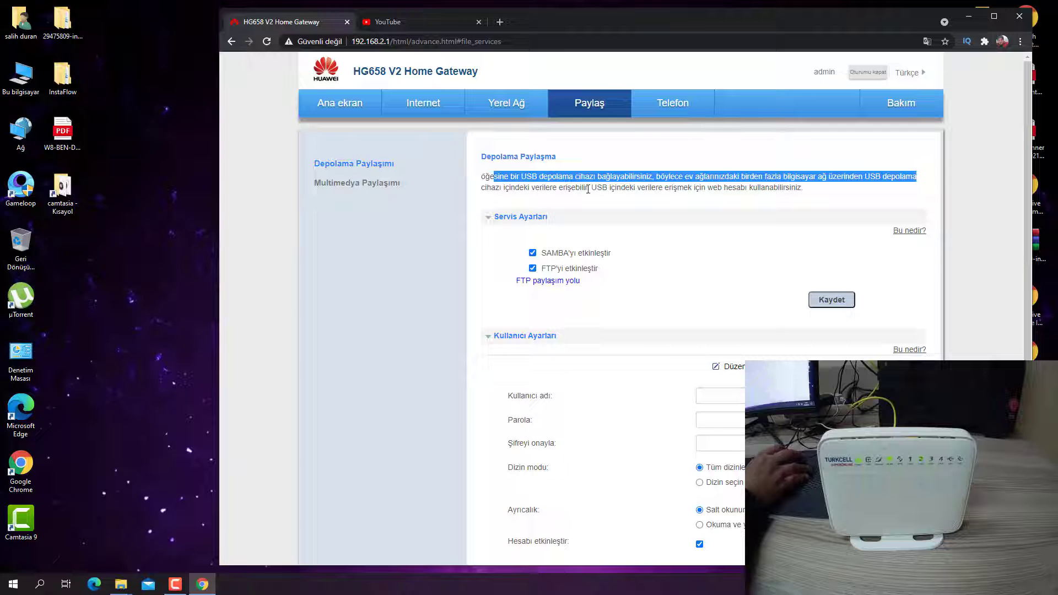
left_click_drag(530, 188, 832, 194)
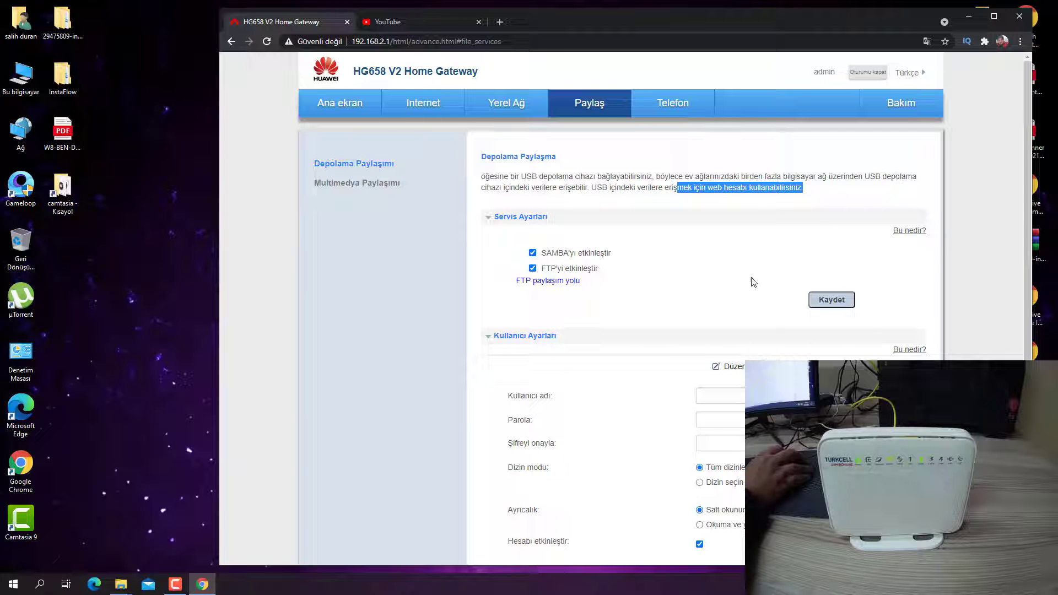
left_click(899, 230)
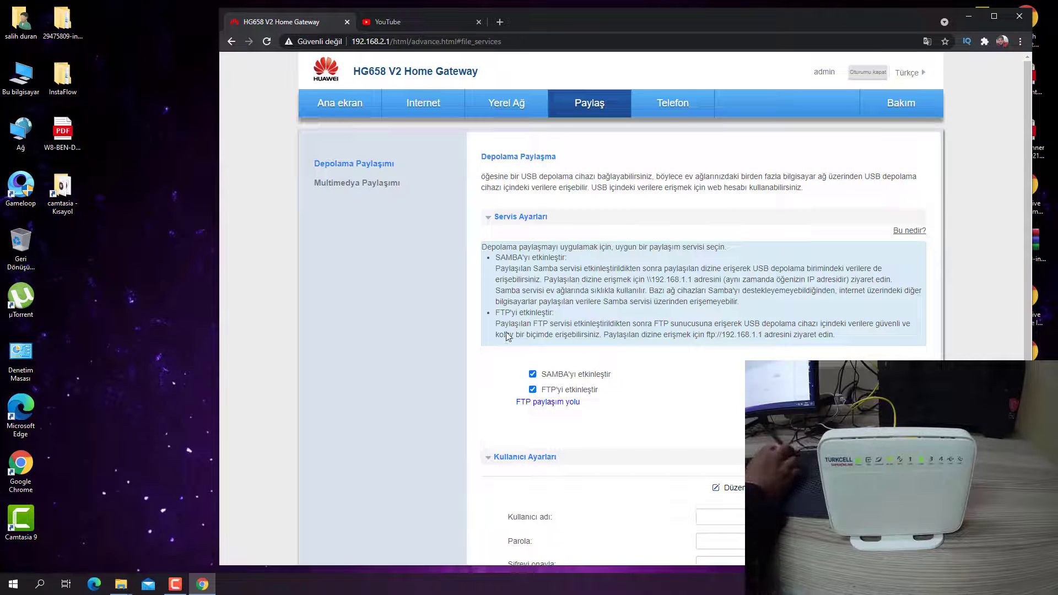
left_click_drag(522, 272, 902, 273)
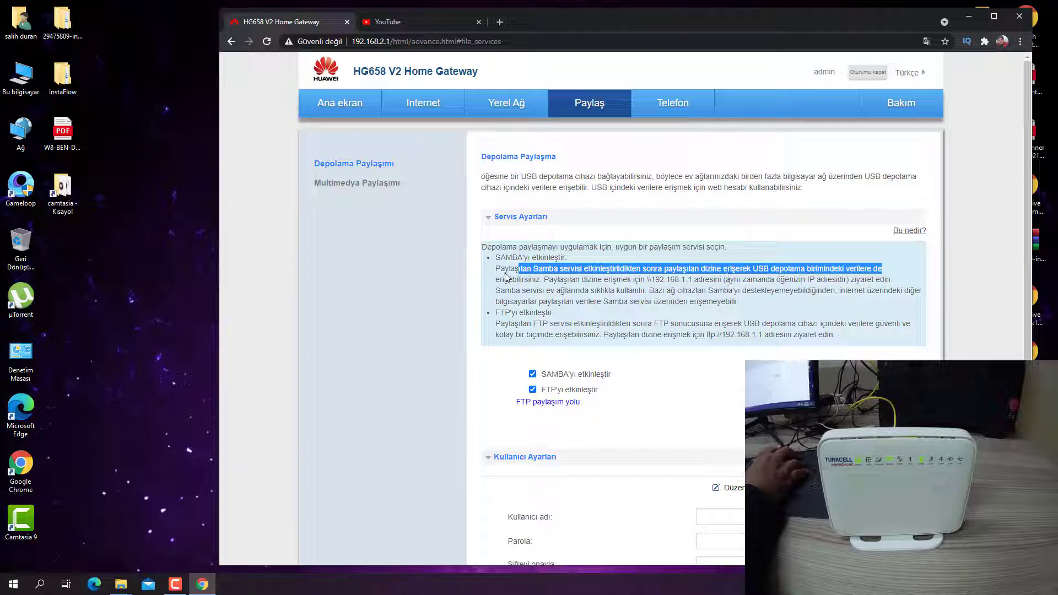
left_click_drag(544, 280, 704, 279)
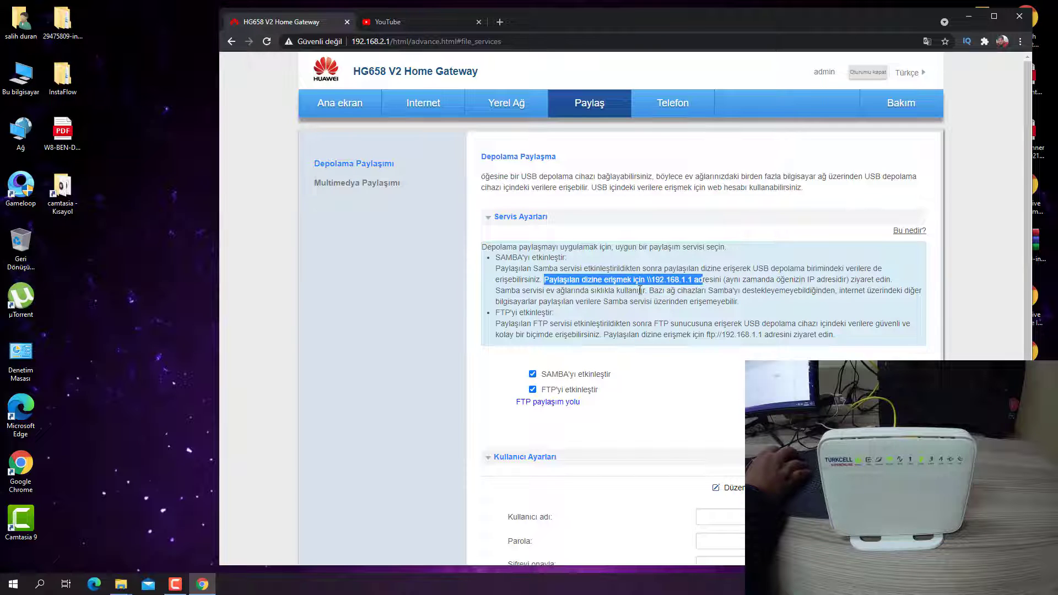
left_click_drag(822, 291, 881, 290)
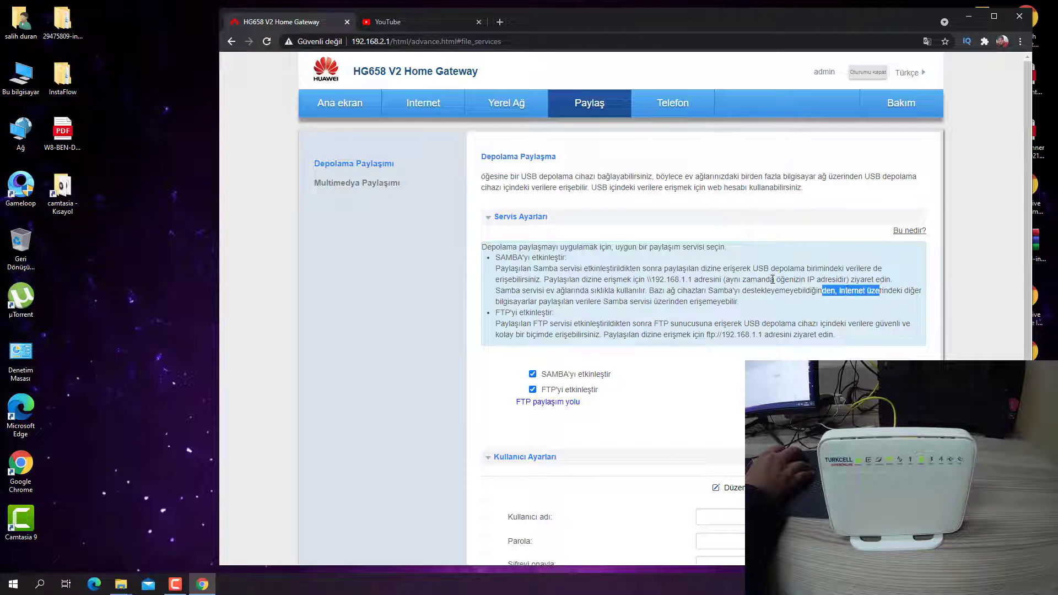
left_click_drag(494, 291, 858, 302)
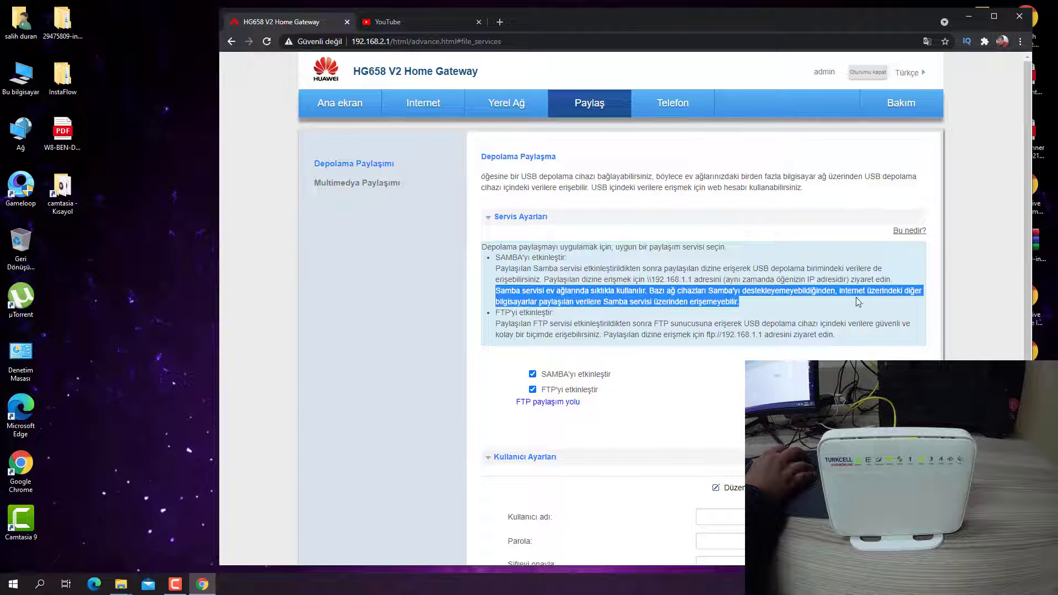
scroll(545, 346, "down", 4)
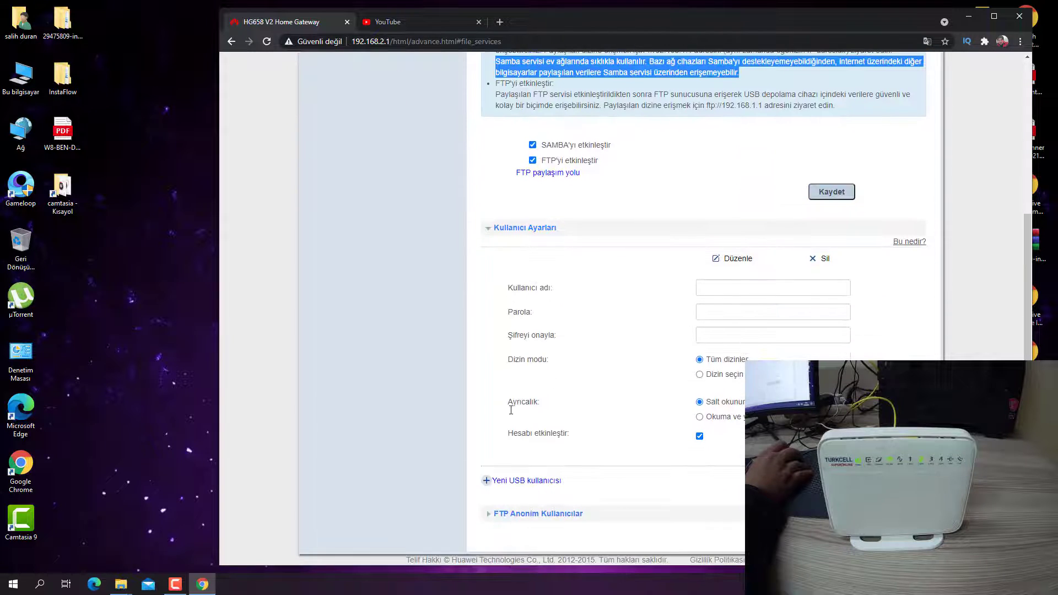
scroll(569, 371, "up", 2)
scroll(569, 371, "up", 3)
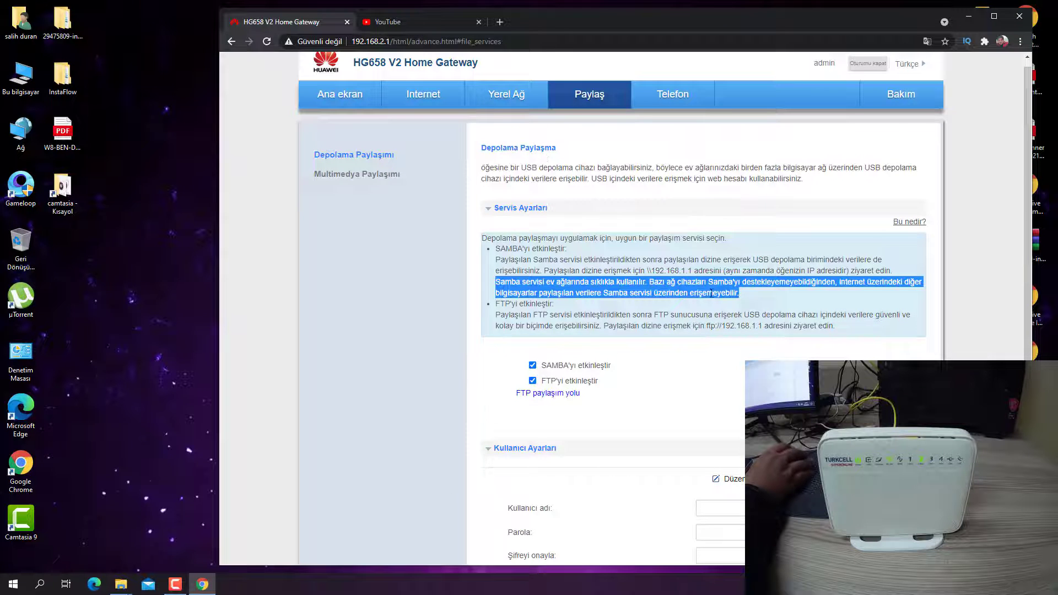
scroll(711, 293, "down", 4)
scroll(699, 401, "up", 5)
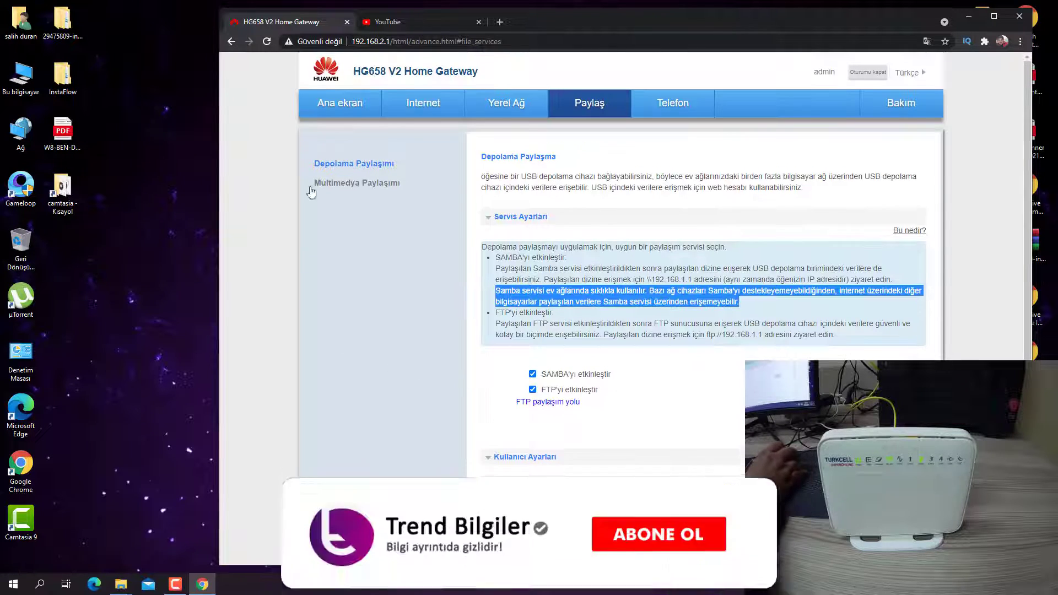
Open Kablosuz Ağ Ayarları and expand its Şifreleme, Gelişmiş and Diğer SSID sections.
left_click(499, 105)
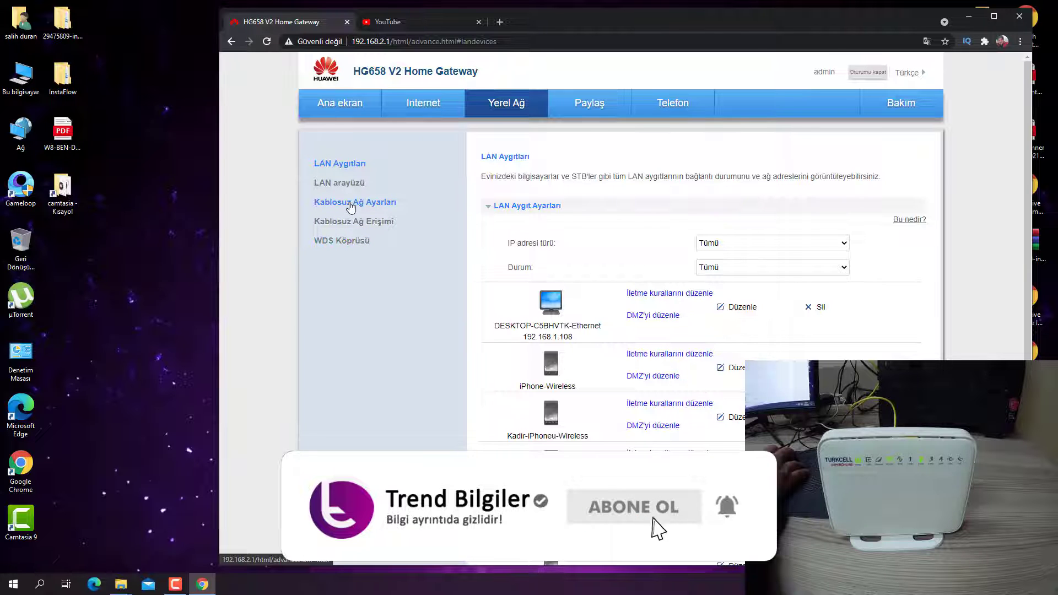
left_click(352, 207)
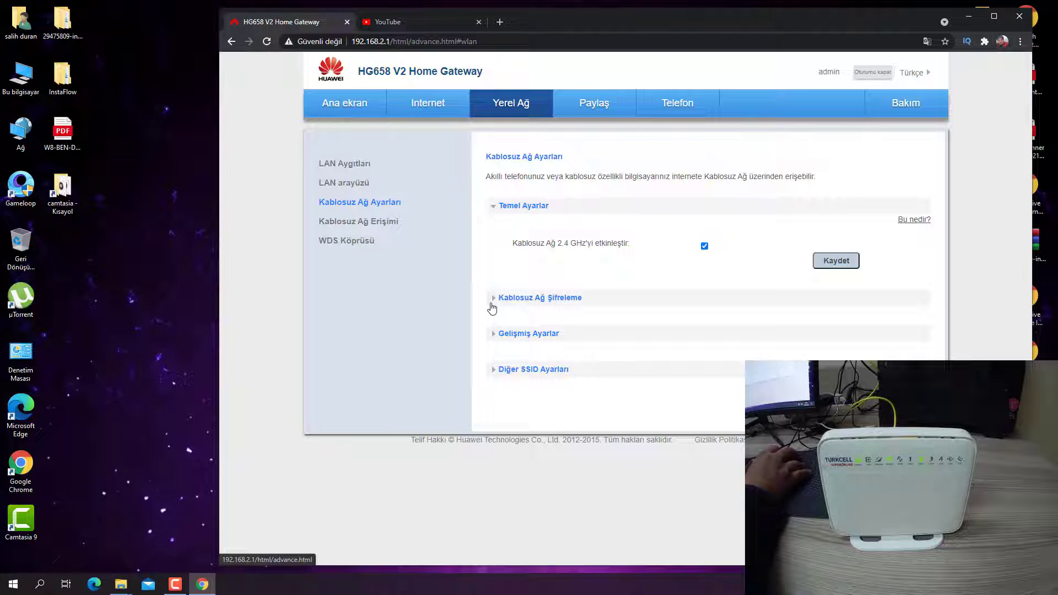
left_click(492, 304)
scroll(506, 339, "down", 1)
left_click(493, 477)
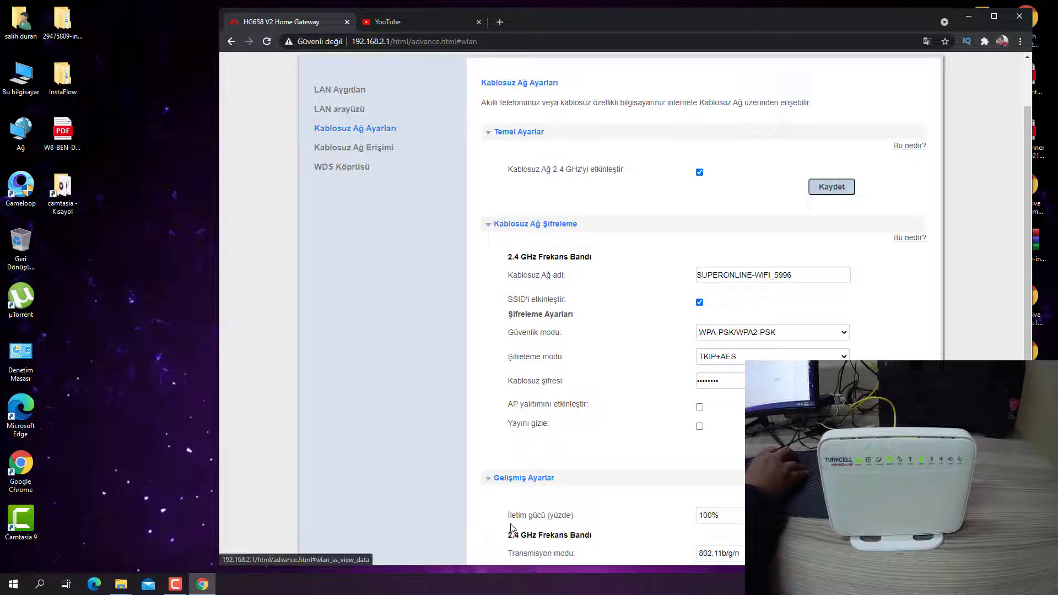
scroll(513, 510, "down", 3)
left_click(495, 512)
scroll(501, 469, "down", 1)
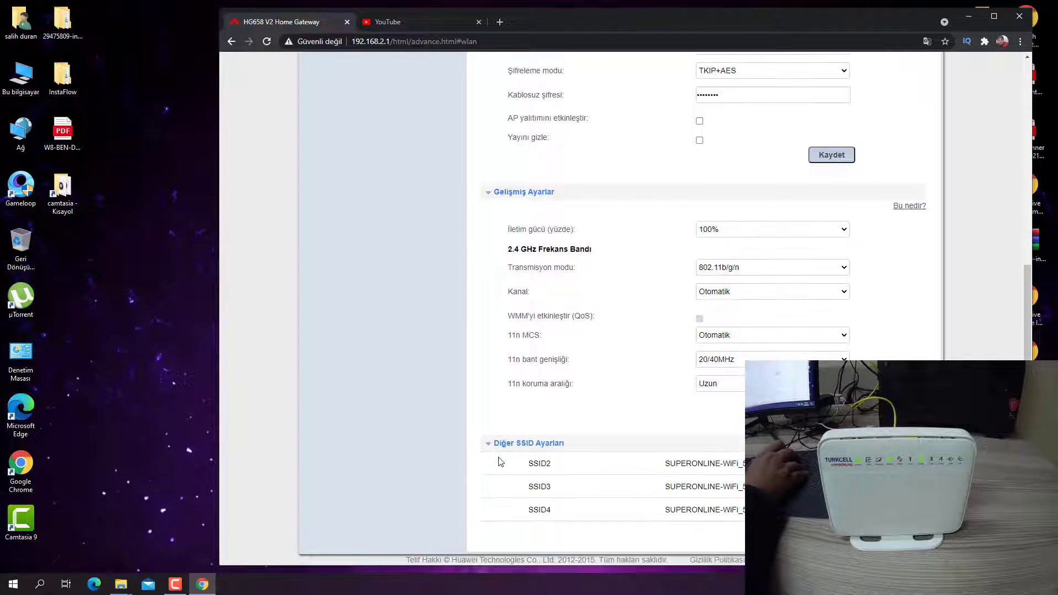
scroll(378, 392, "up", 7)
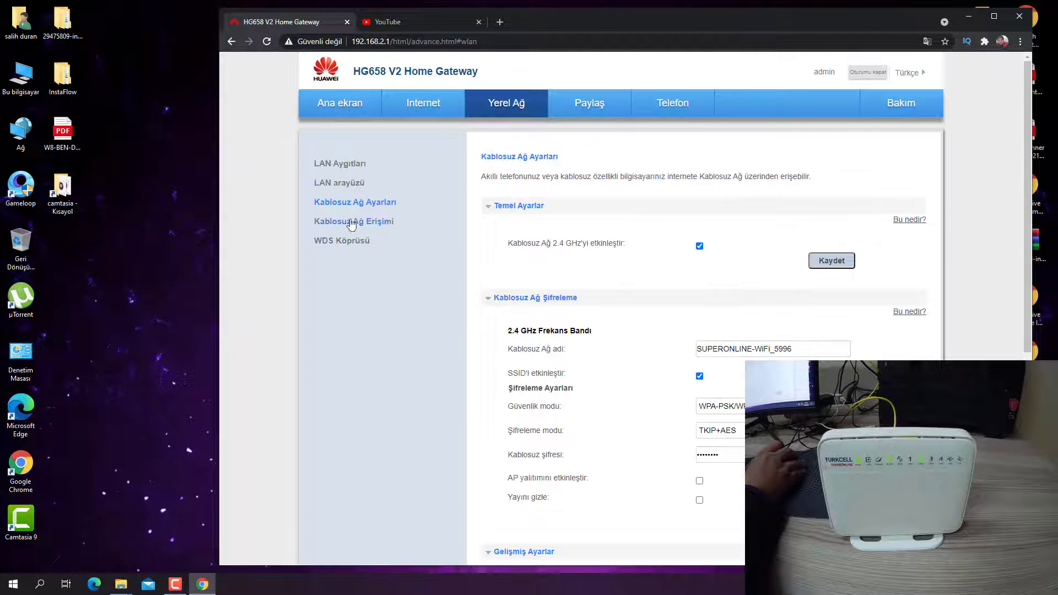
Read the WDS Köprüsü description, then switch to Internet Ayarları.
left_click(316, 241)
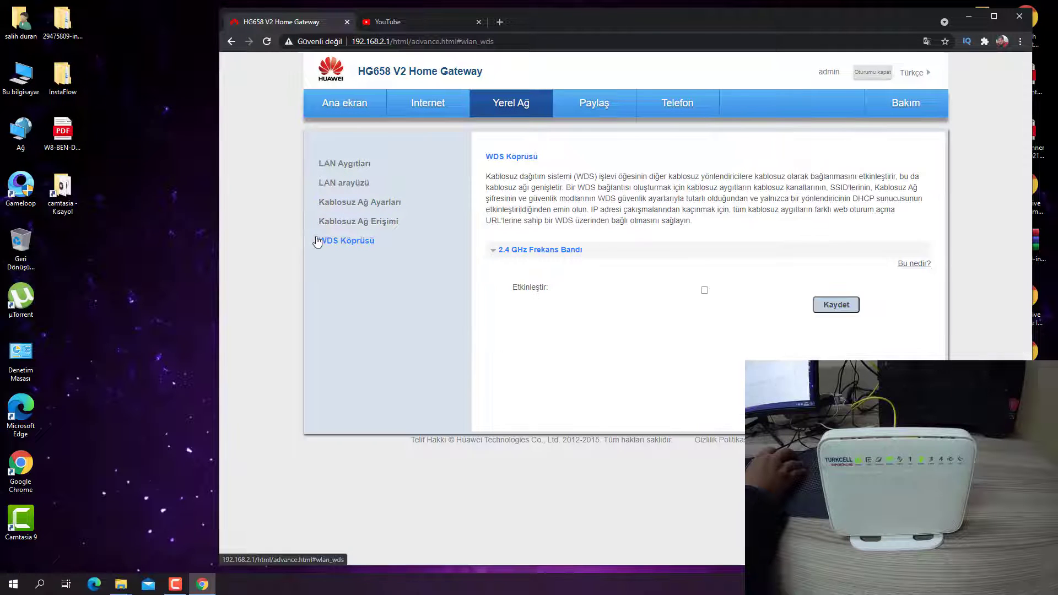
left_click_drag(595, 177, 928, 190)
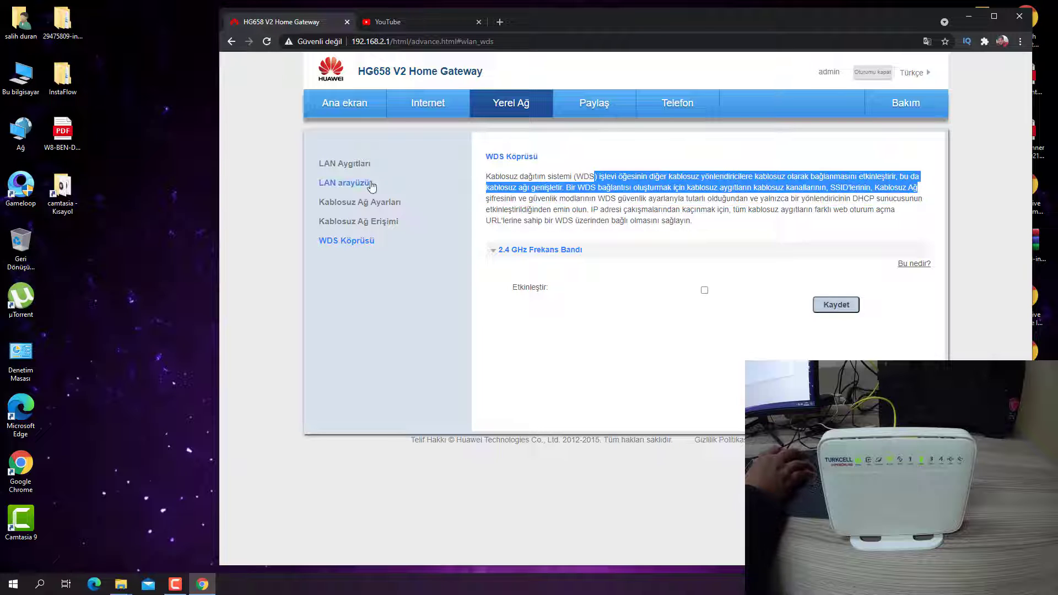
left_click(428, 103)
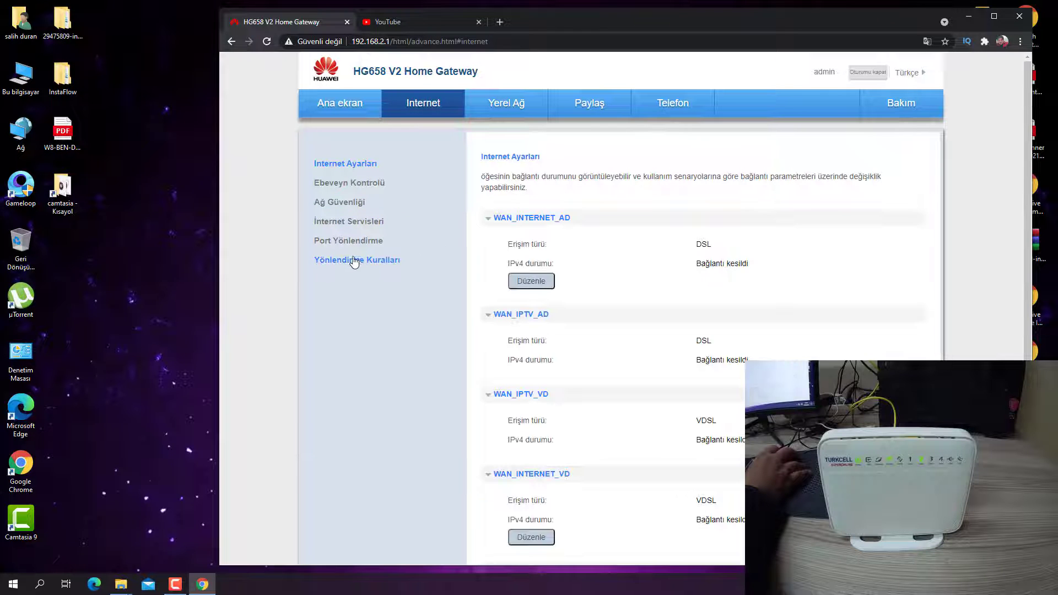
Visit Yönlendirme Kuralları with Dinamik Yönlendirme, Port Yönlendirme and İnternet Servisleri, then return to Ana ekran.
left_click(356, 260)
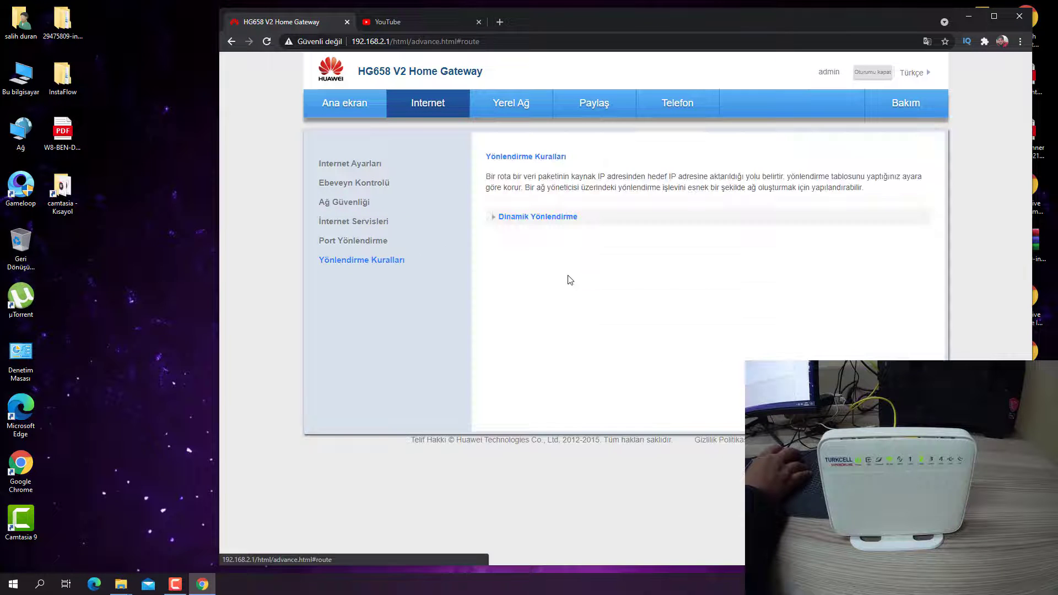
left_click(524, 219)
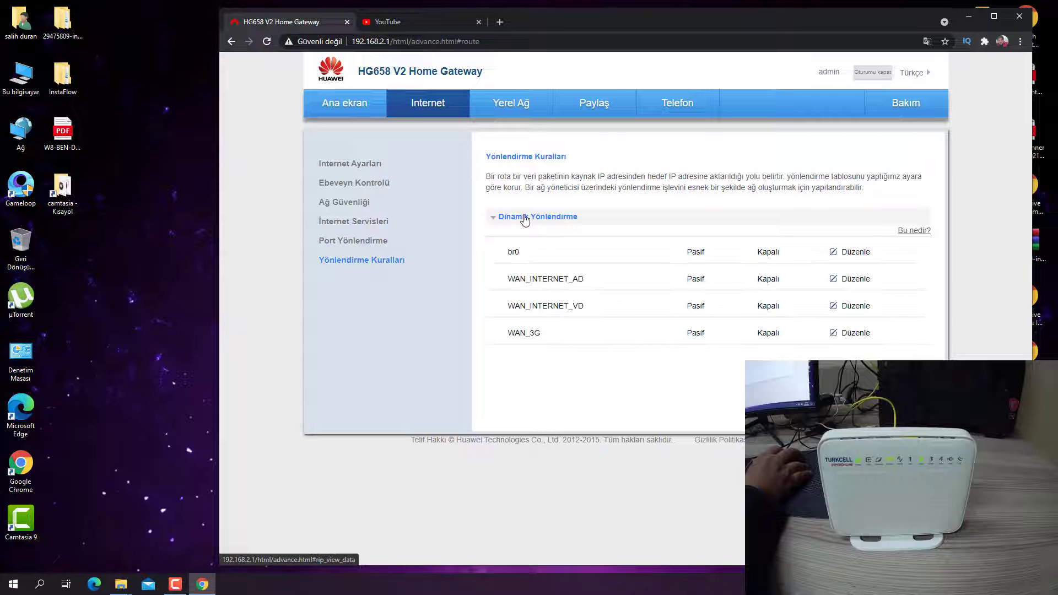
left_click(351, 242)
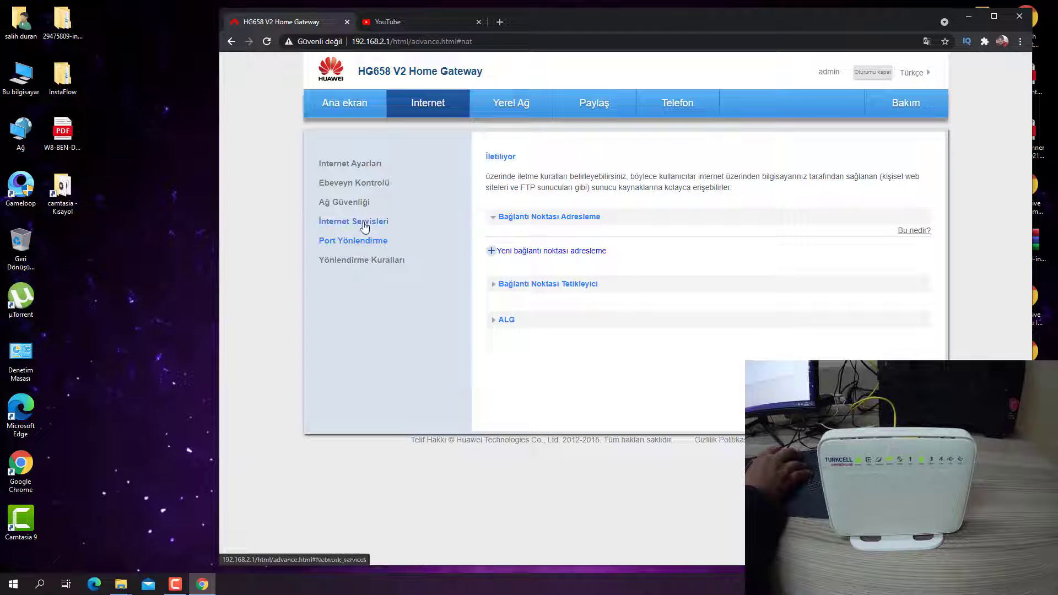
left_click(354, 222)
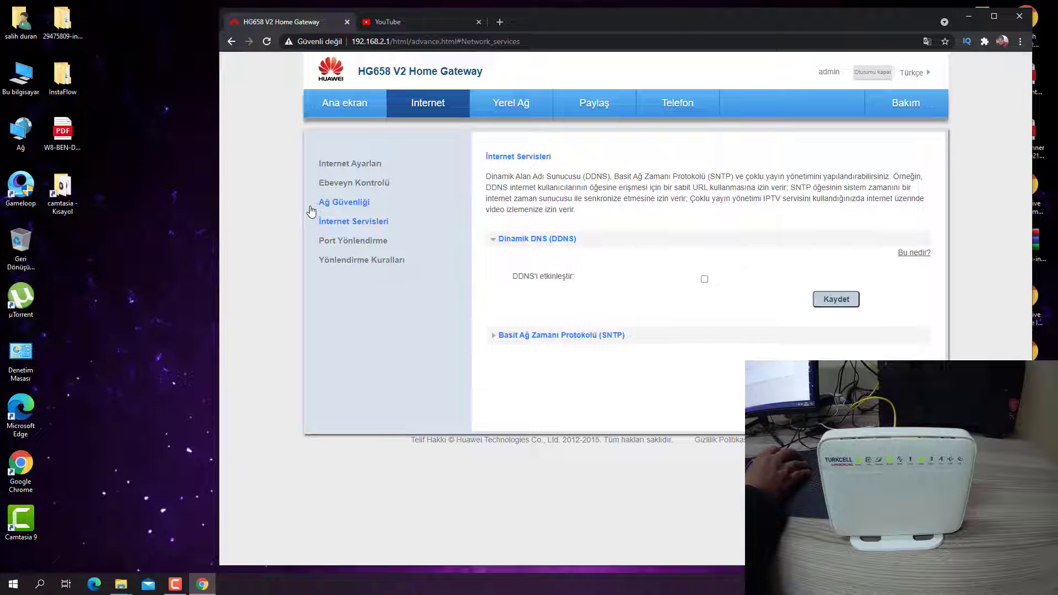
left_click(342, 164)
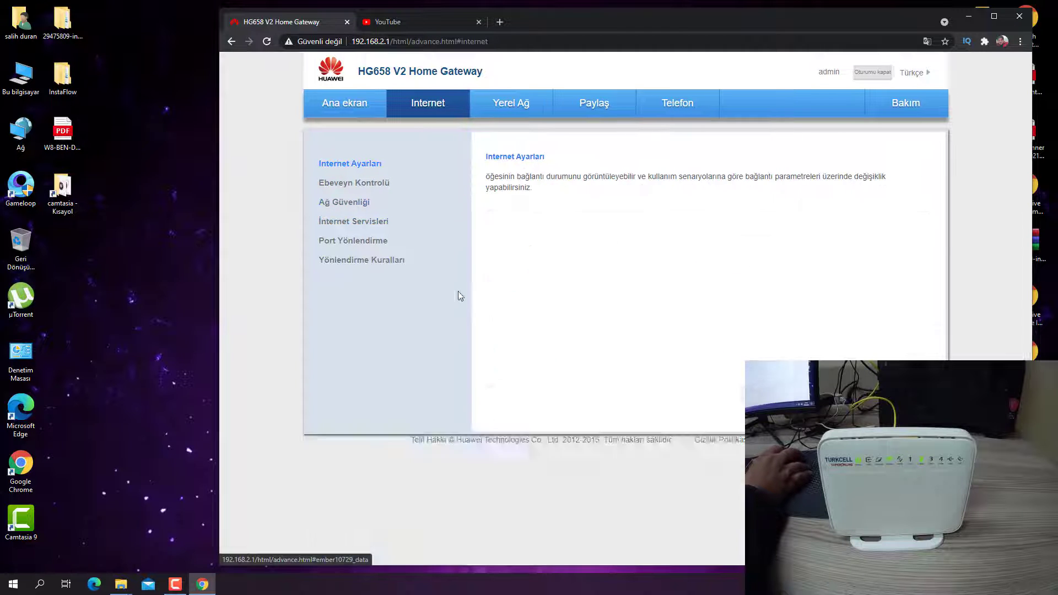
left_click(350, 104)
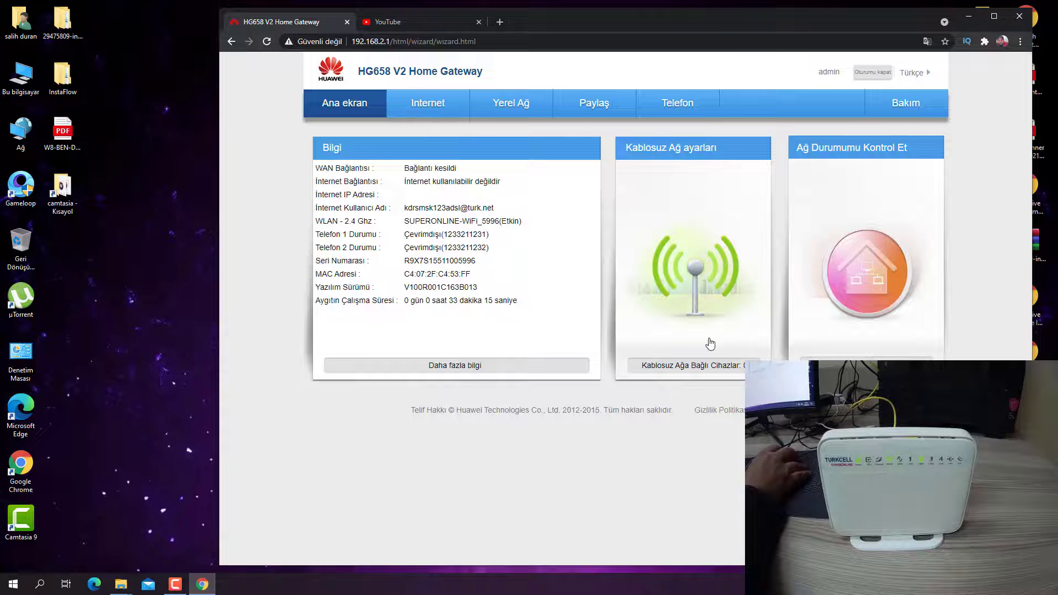
Go from the Kablosuz Ağ panel via the Internet tab to the empty Ebeveyn Kontrolü page.
left_click(711, 344)
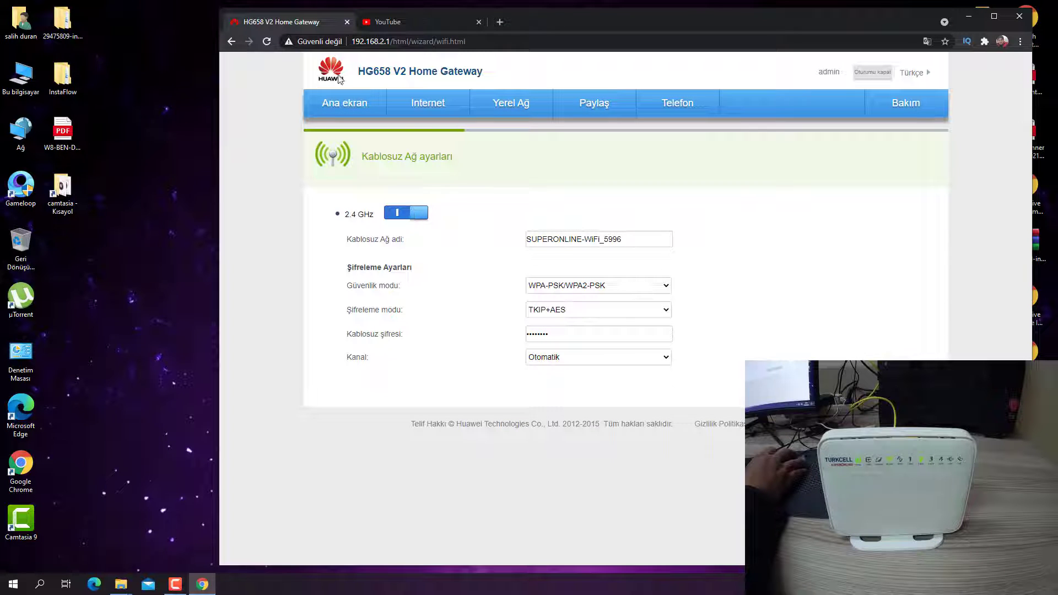
left_click(436, 104)
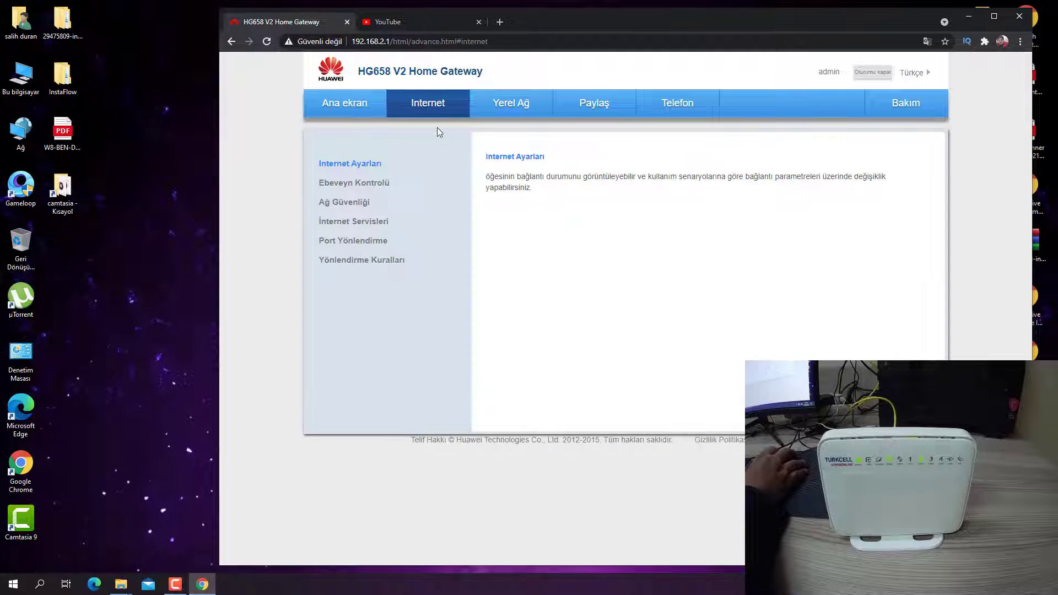
left_click(339, 183)
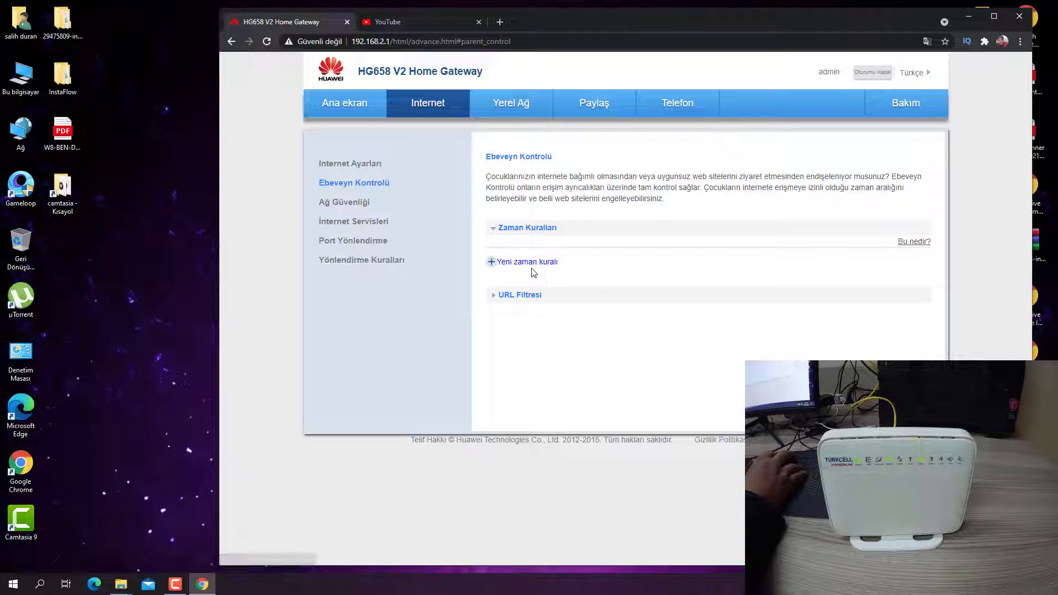
Open a Yeni zaman kuralı form, visit Port Yönlendirme and Ebeveyn Kontrolü, then return to Ana ekran.
left_click(498, 264)
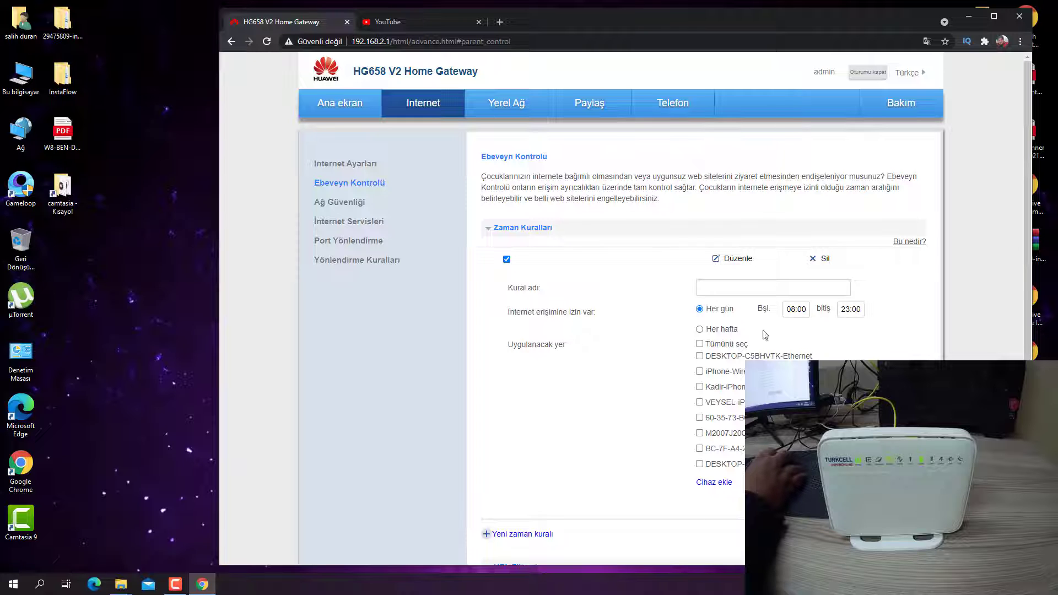
left_click(358, 241)
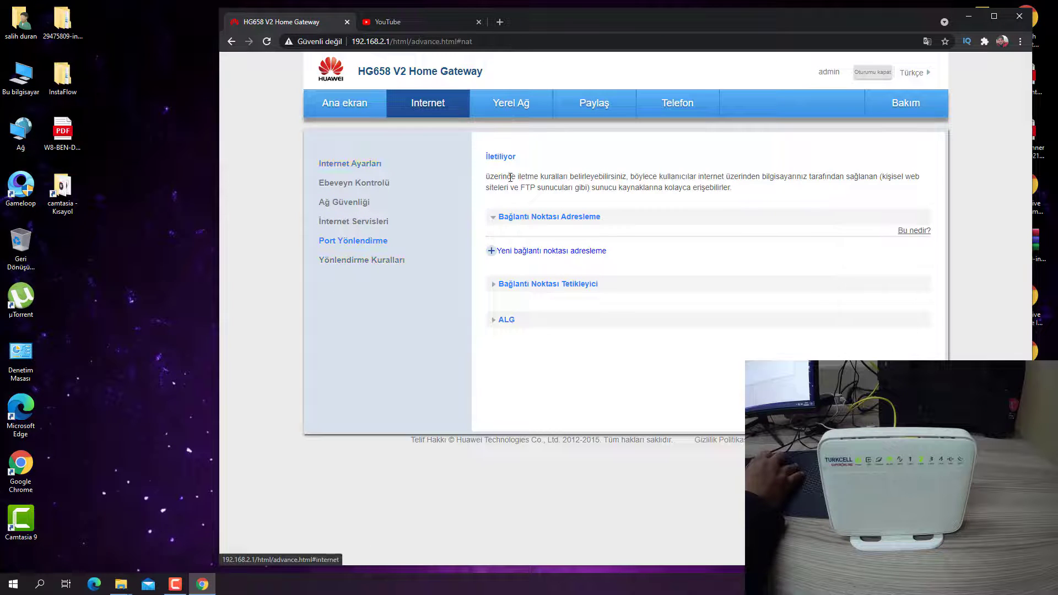
left_click(359, 183)
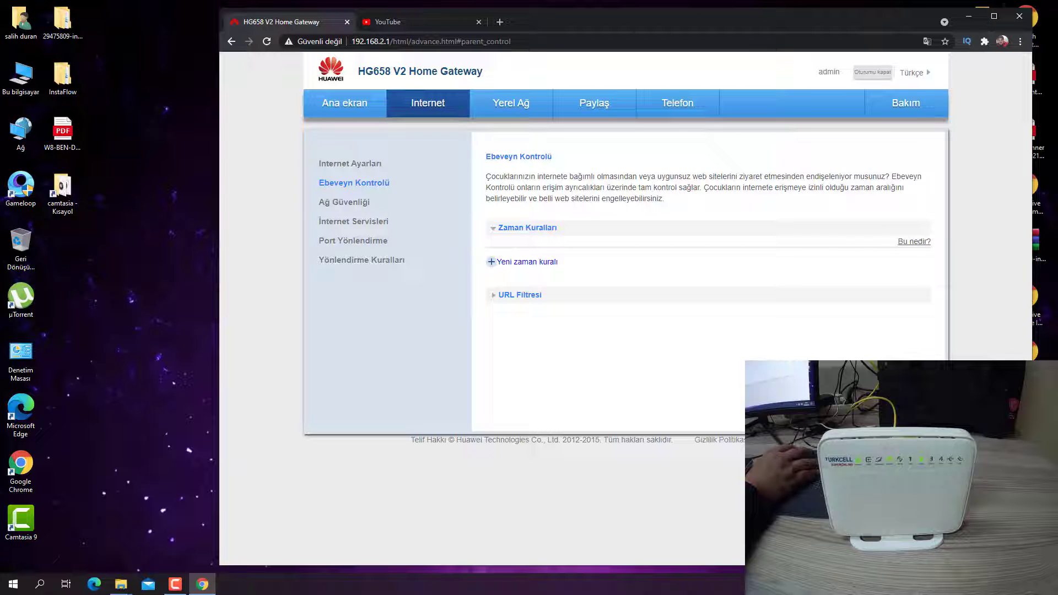
left_click(331, 103)
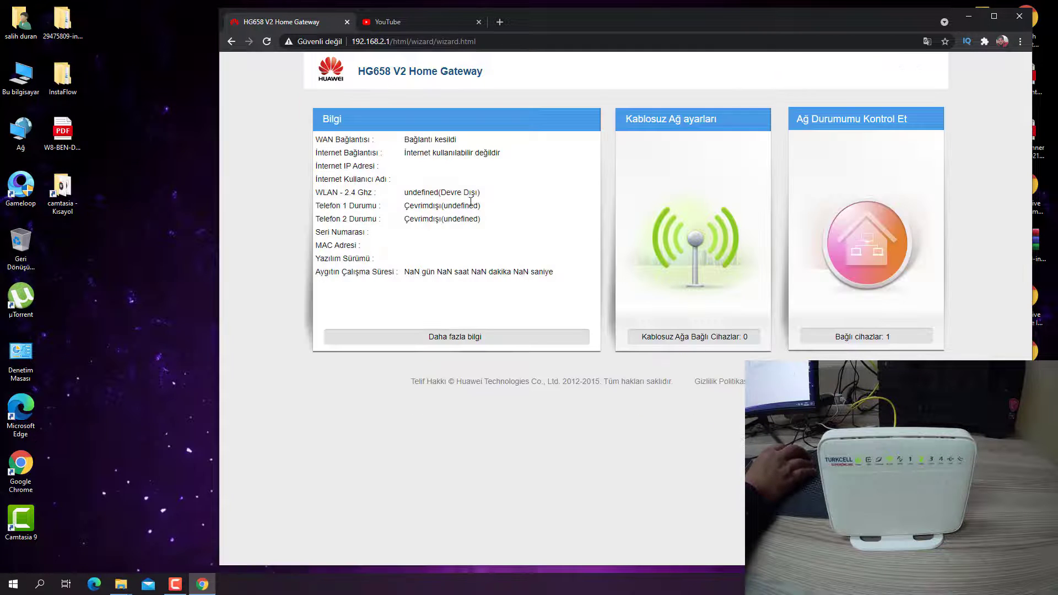